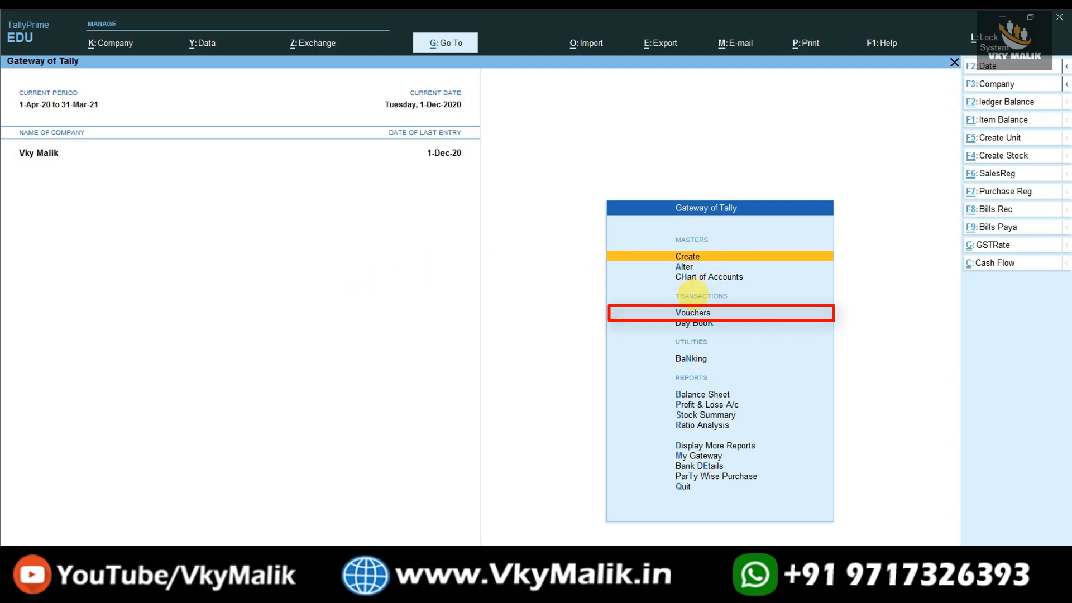
Open voucher entry and switch the new voucher to a Purchase voucher
key(Down)
key(Down)
key(Down)
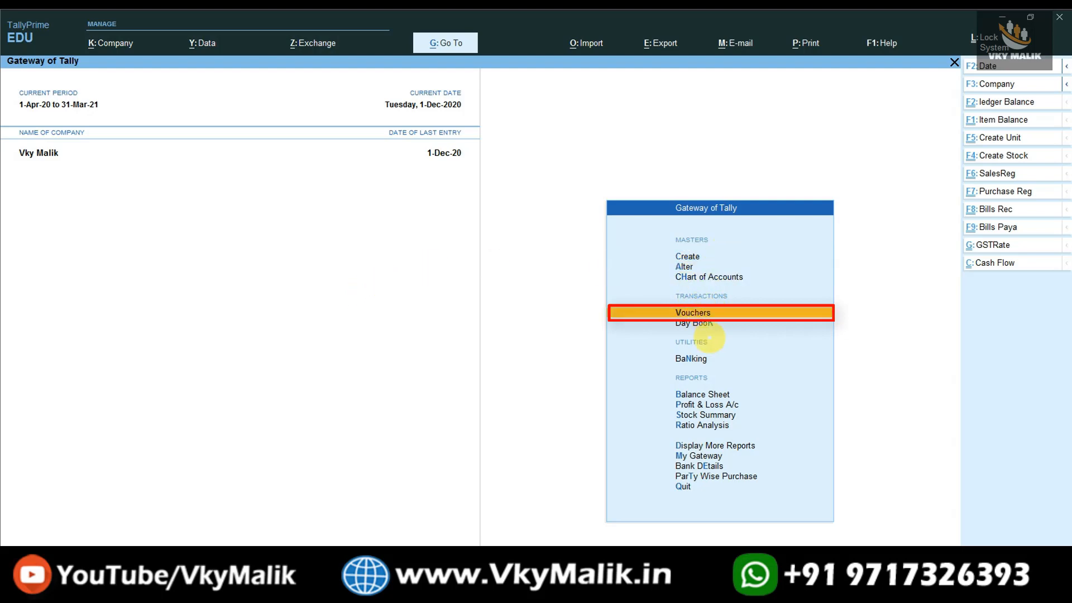
key(Return)
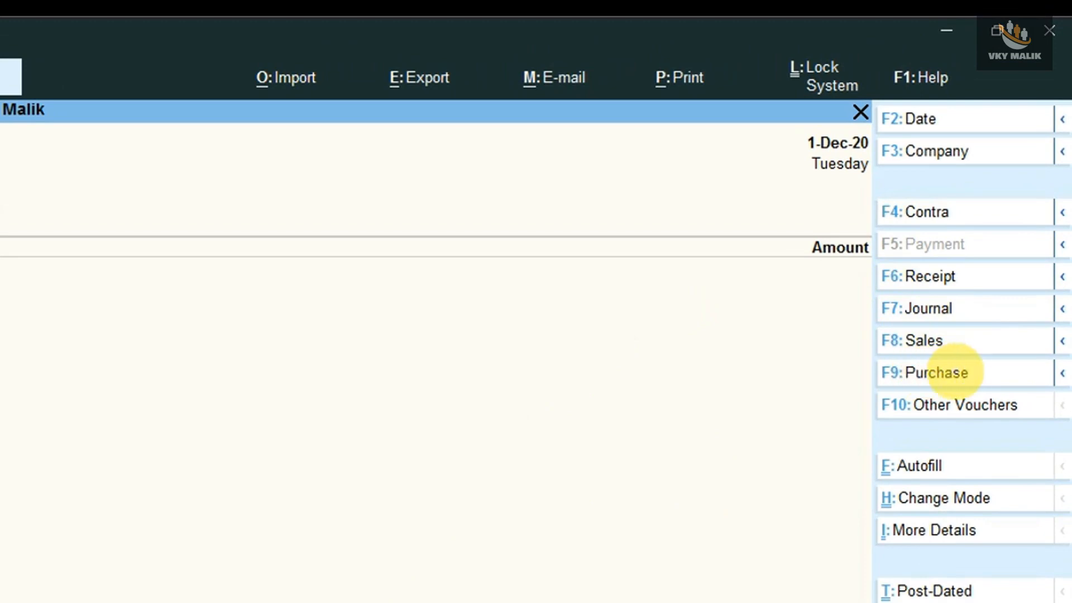
click(929, 372)
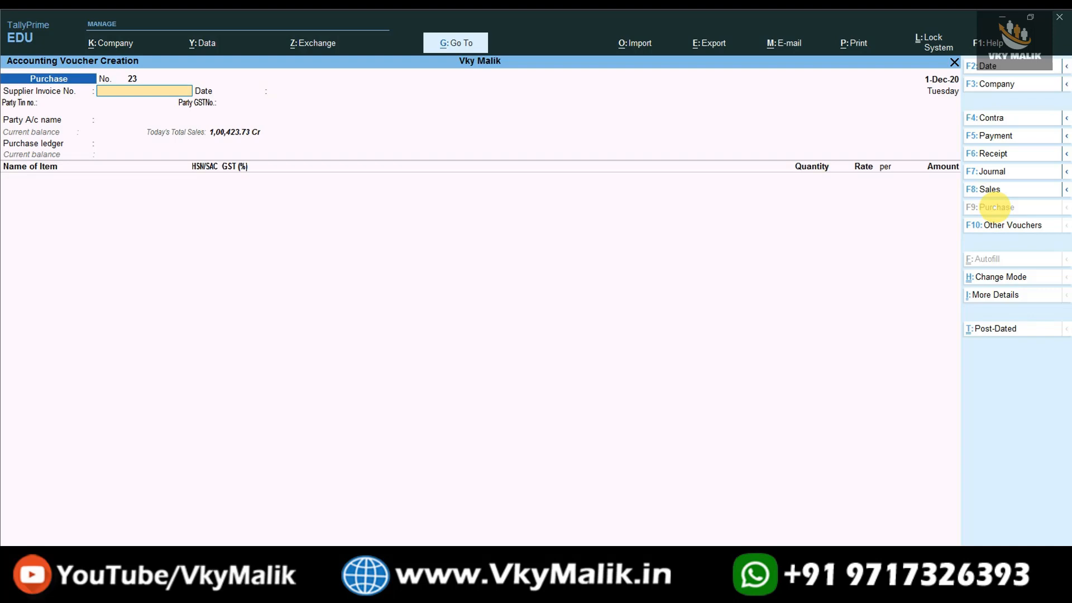
Set the purchase voucher date to 1-Nov-20 and enter supplier invoice number 100, keeping the same invoice date
key(F2)
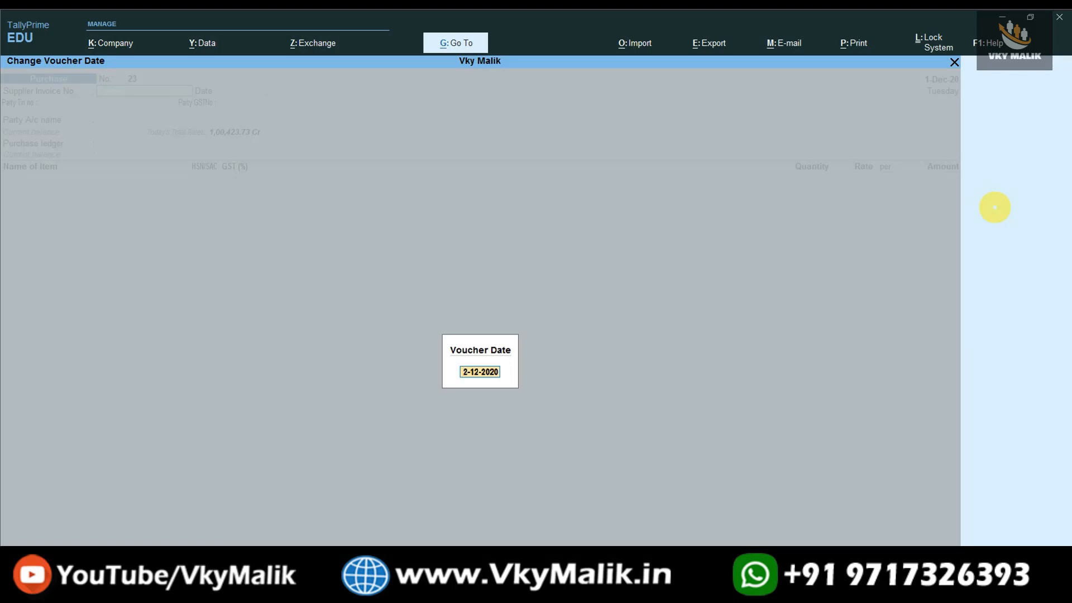
text(1.11)
key(Return)
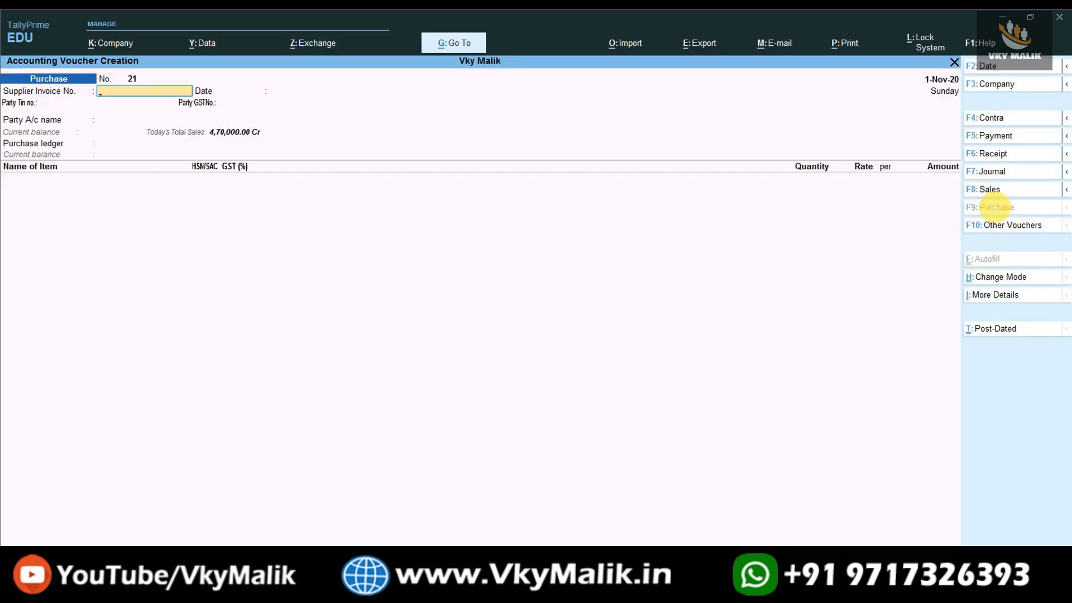
text(100)
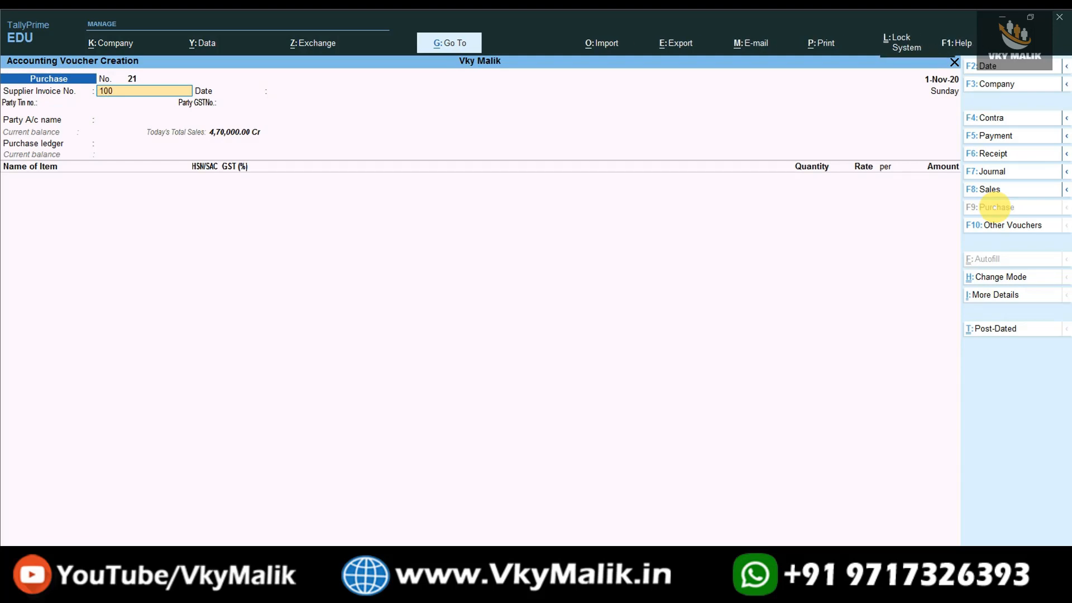
key(Return)
key(Return)
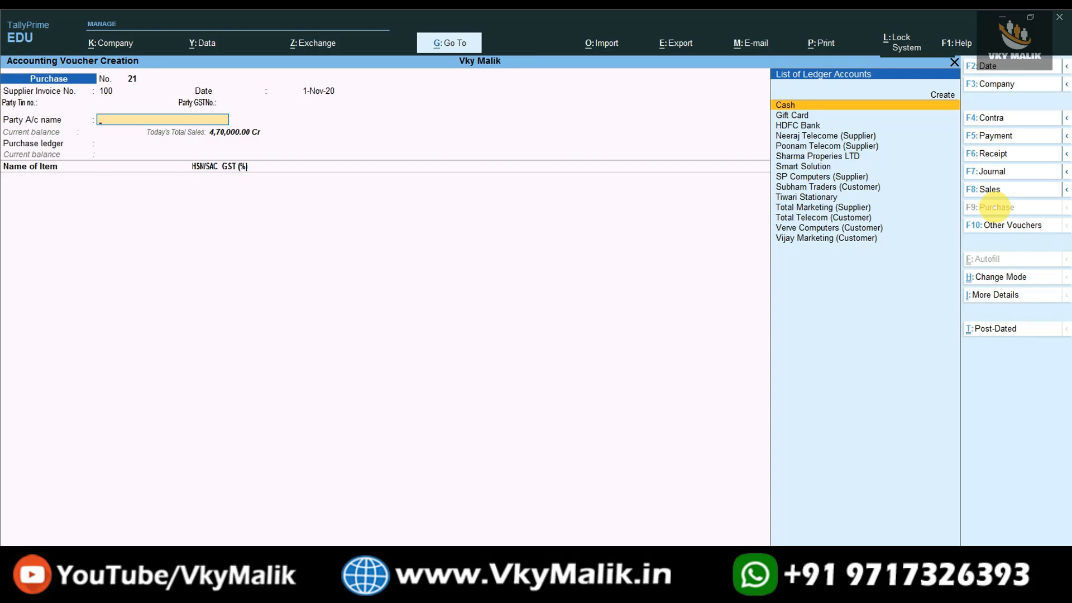
Choose Neeraj Telecome (Supplier) as the party account and accept its receipt and party details as they are
key(Down)
key(Down)
key(Down)
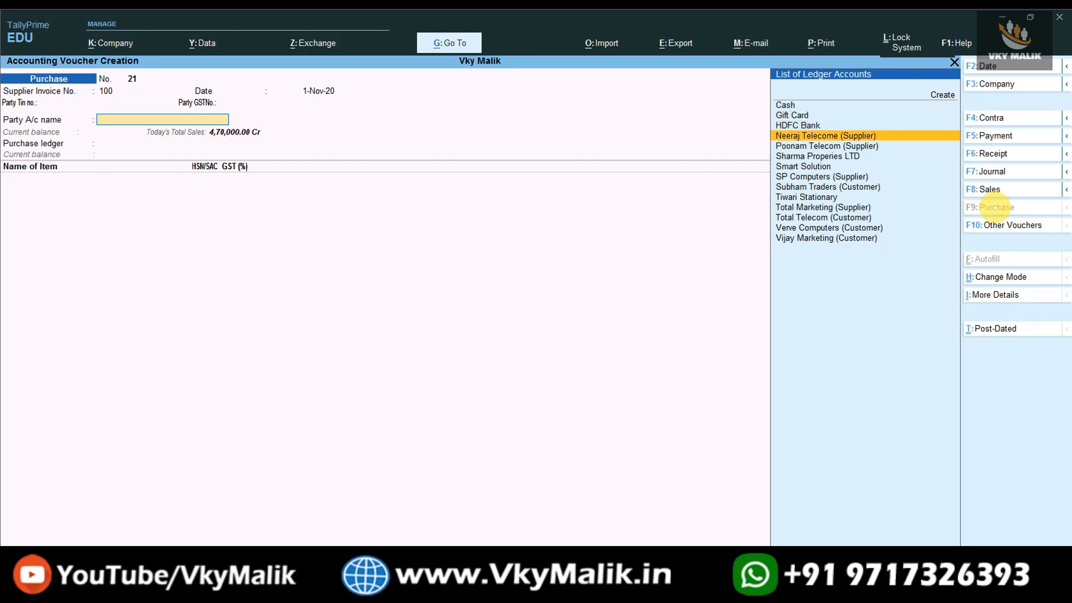
key(Return)
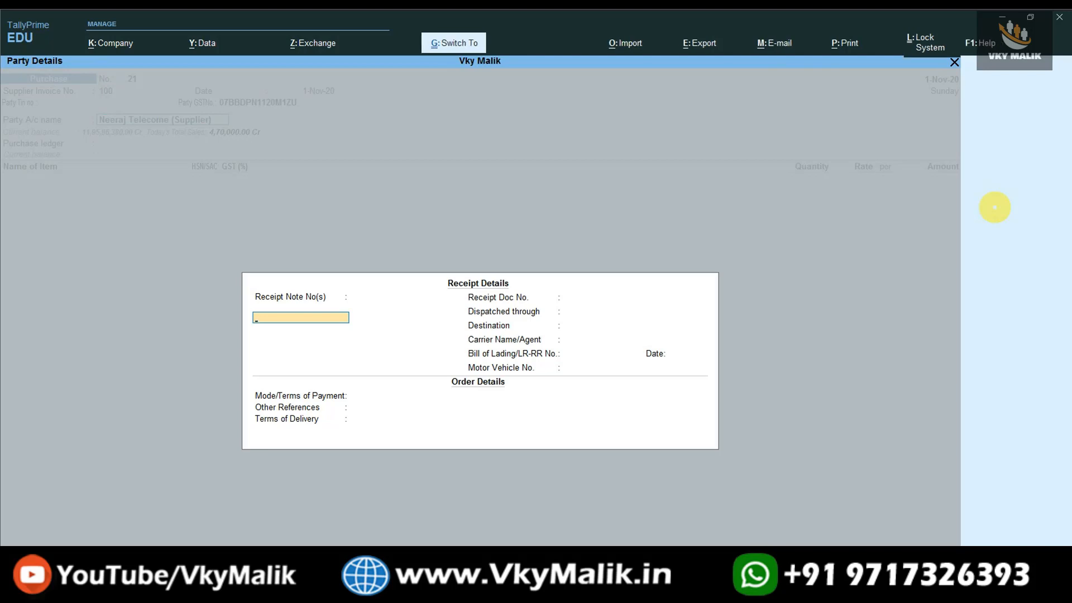
key(ctrl+a)
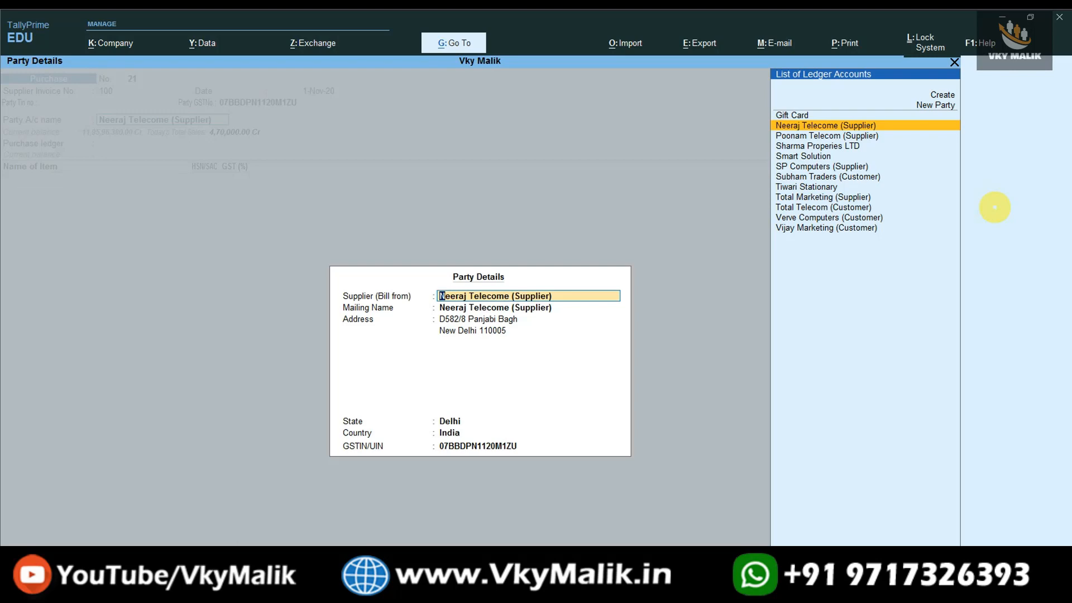
key(ctrl+a)
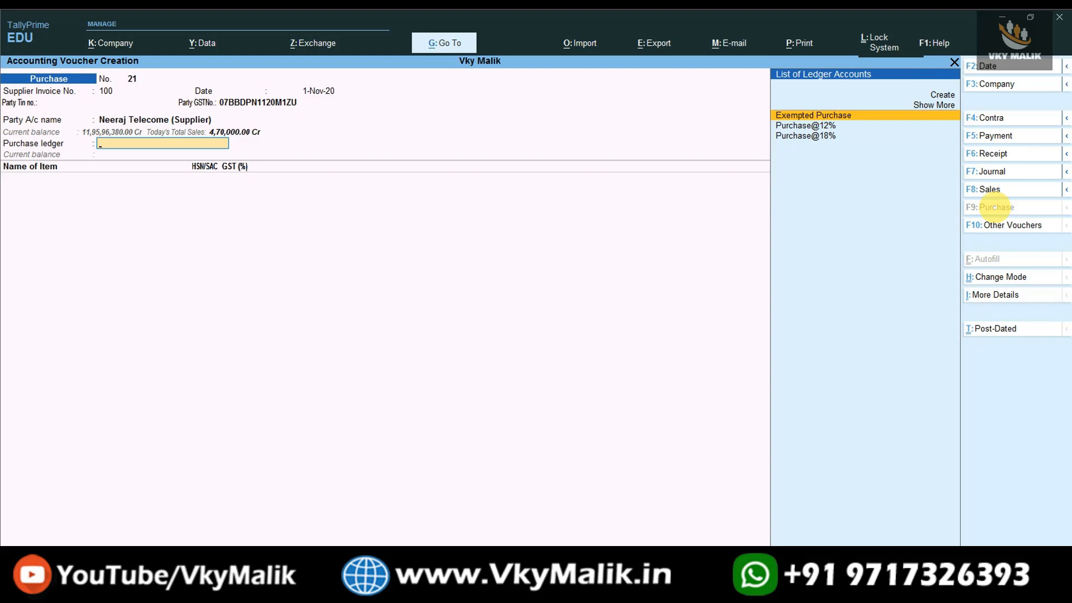
key(Down)
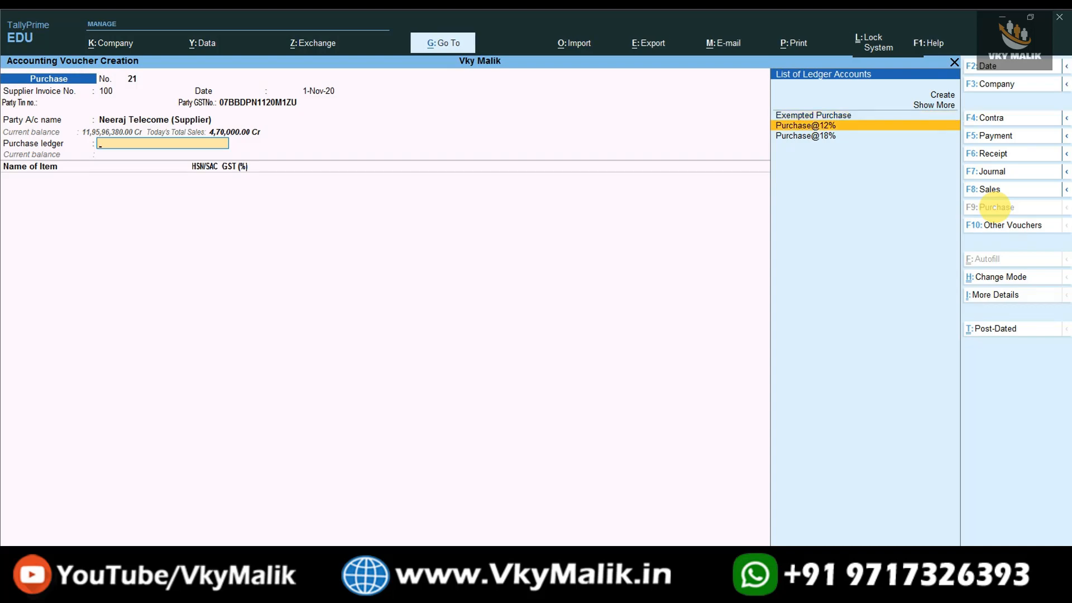
key(Up)
key(Down)
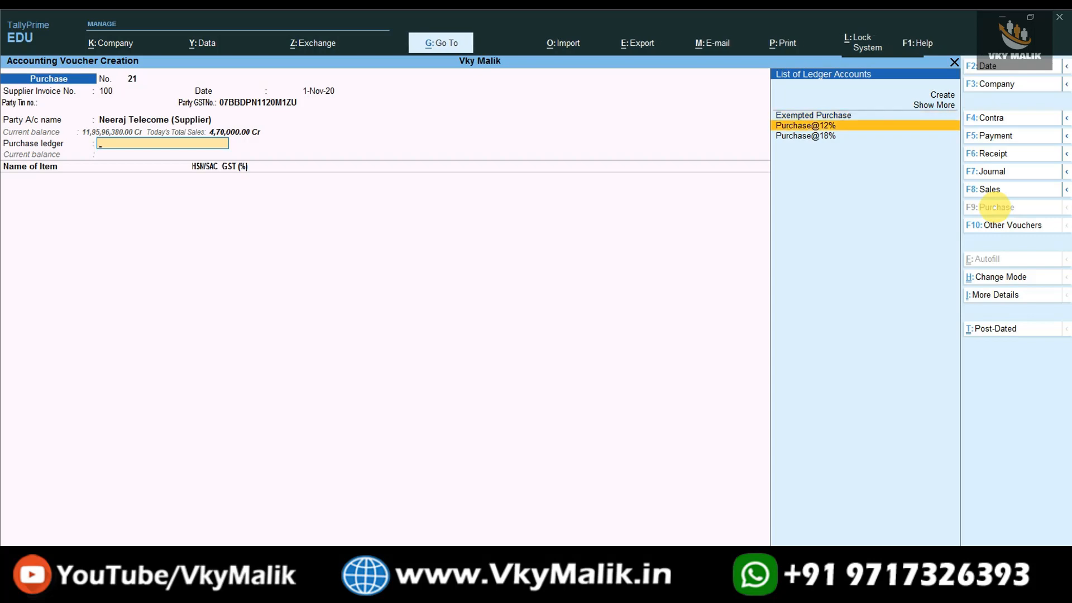
key(Down)
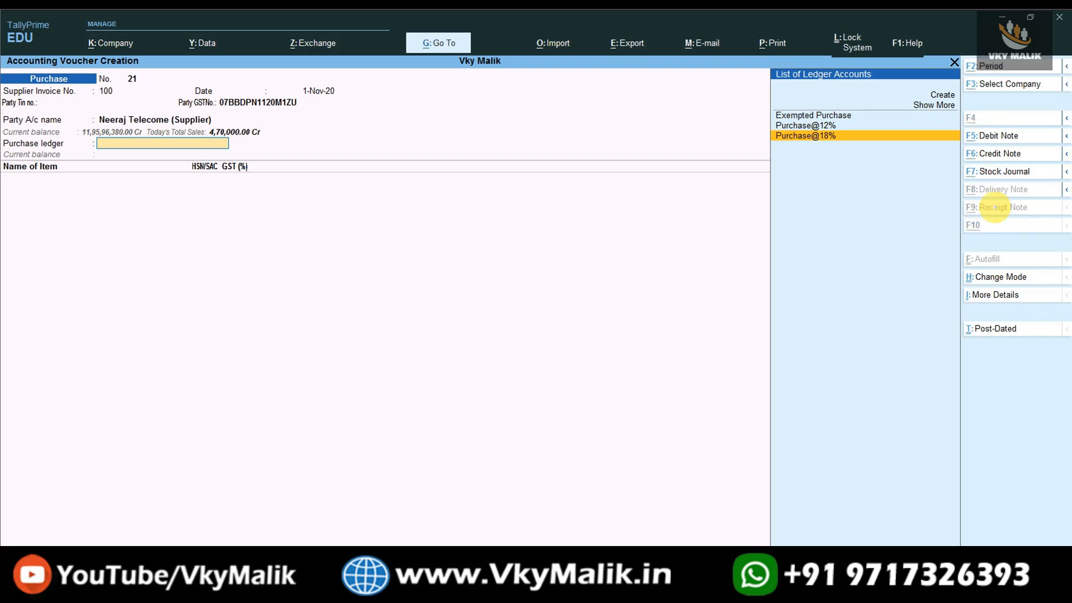
Create a ledger named Purchase under Purchase Accounts and use it as the voucher's purchase ledger
key(alt+c)
text(Purchase)
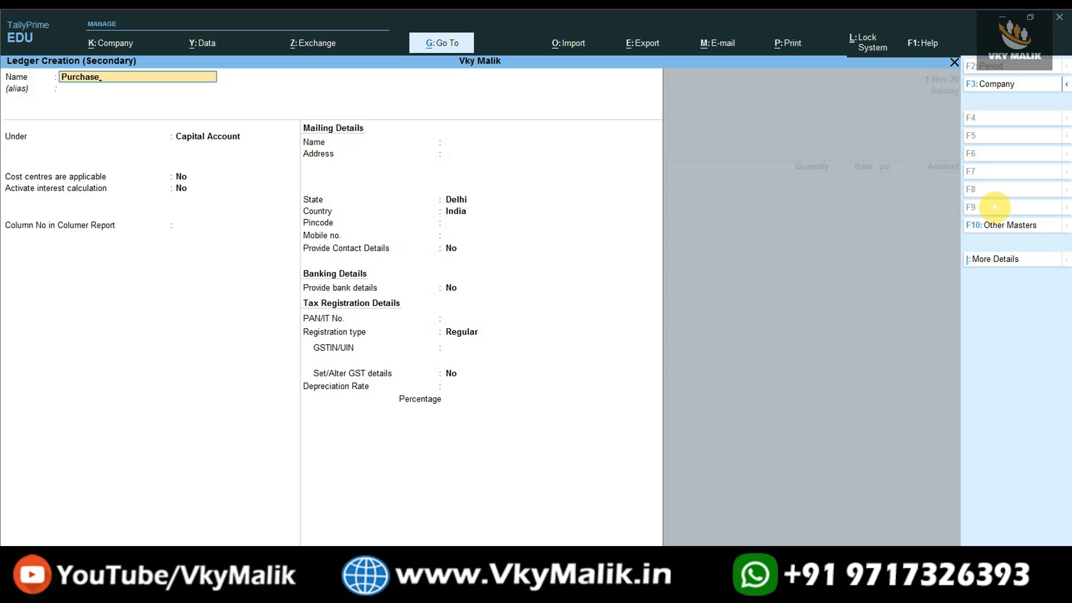
key(Return)
text(Pur)
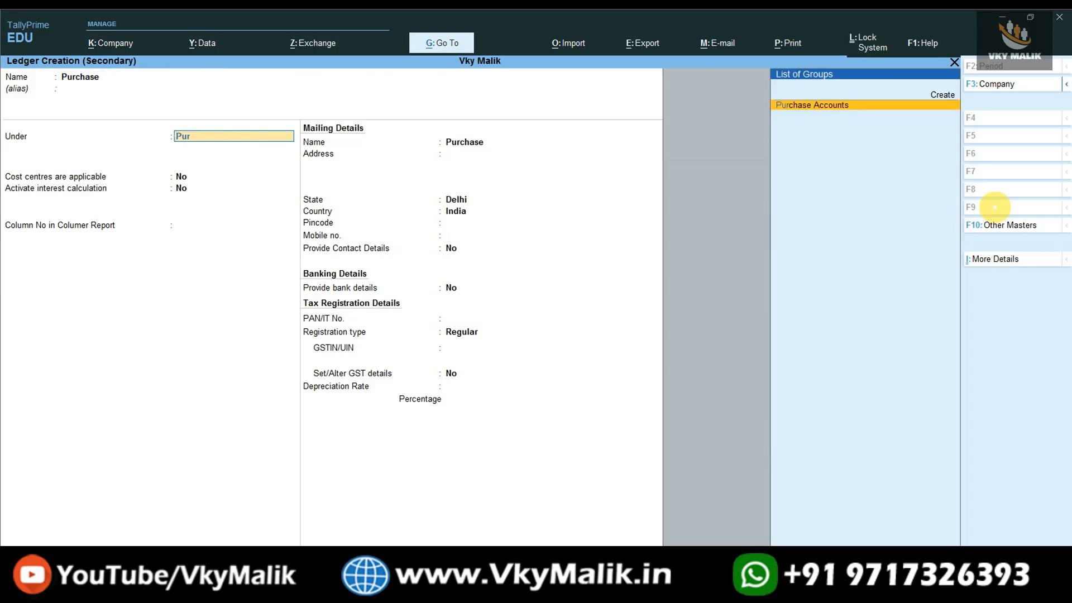
text(c)
key(Return)
key(alt)
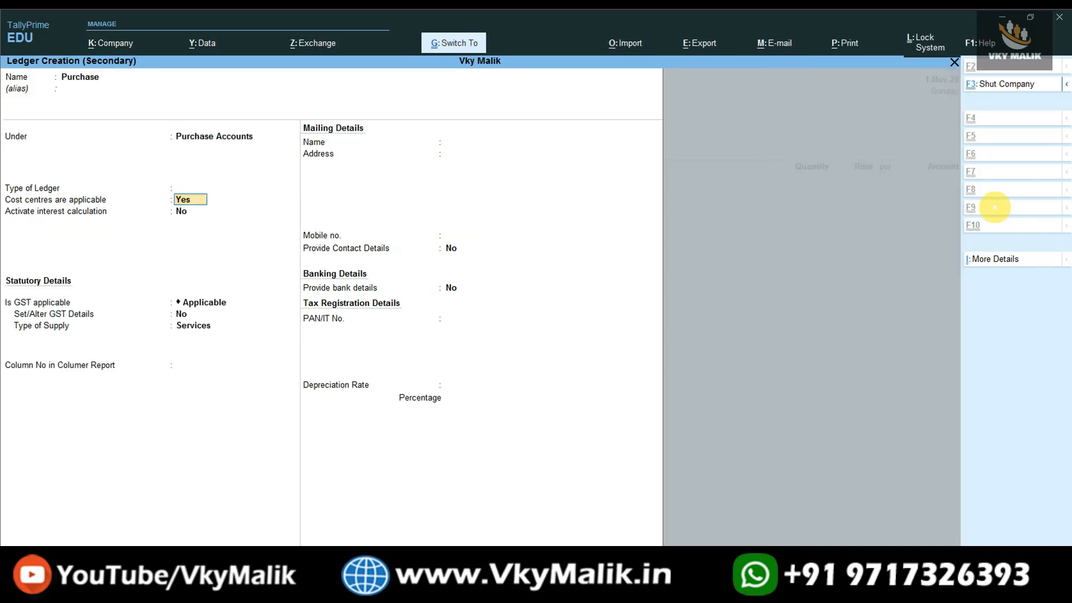
key(ctrl+a)
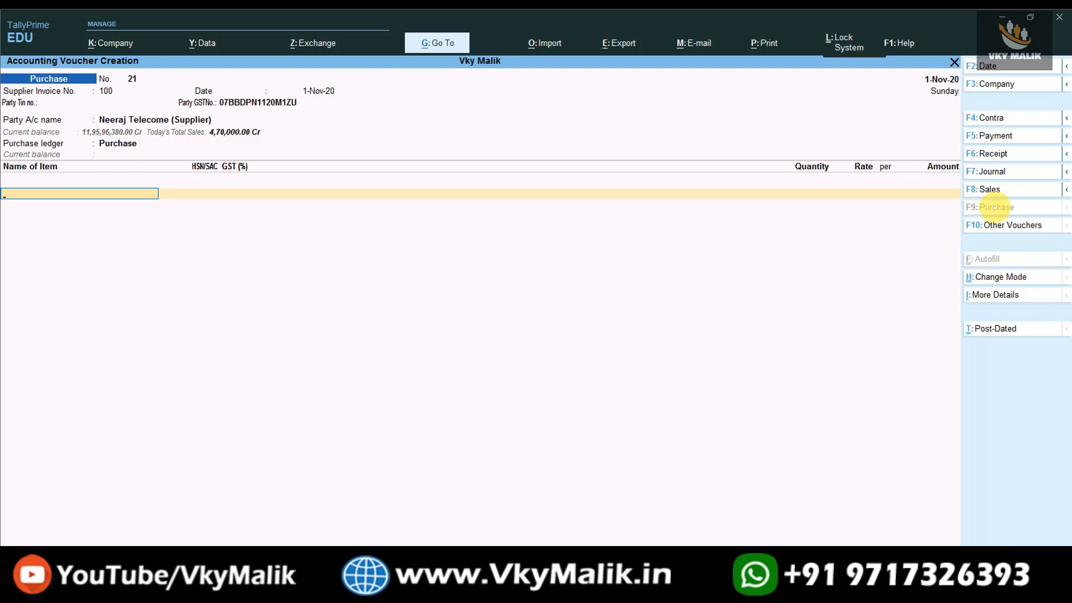
Define a new stock item named Grains under Primary with KG as its unit, no alternate unit and the default additional details
key(alt+c)
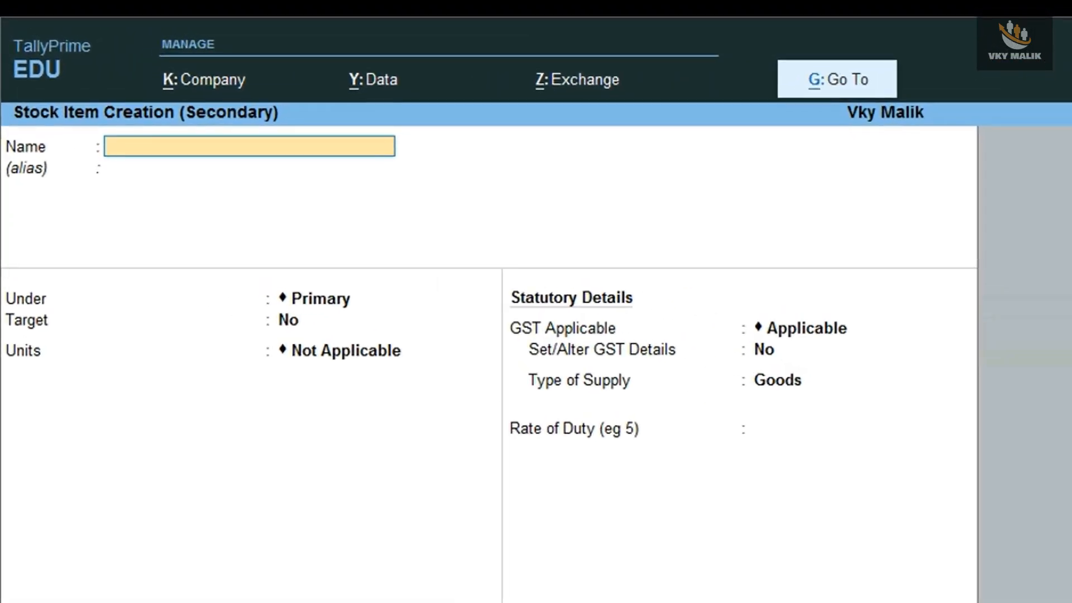
text(Grains)
key(Return)
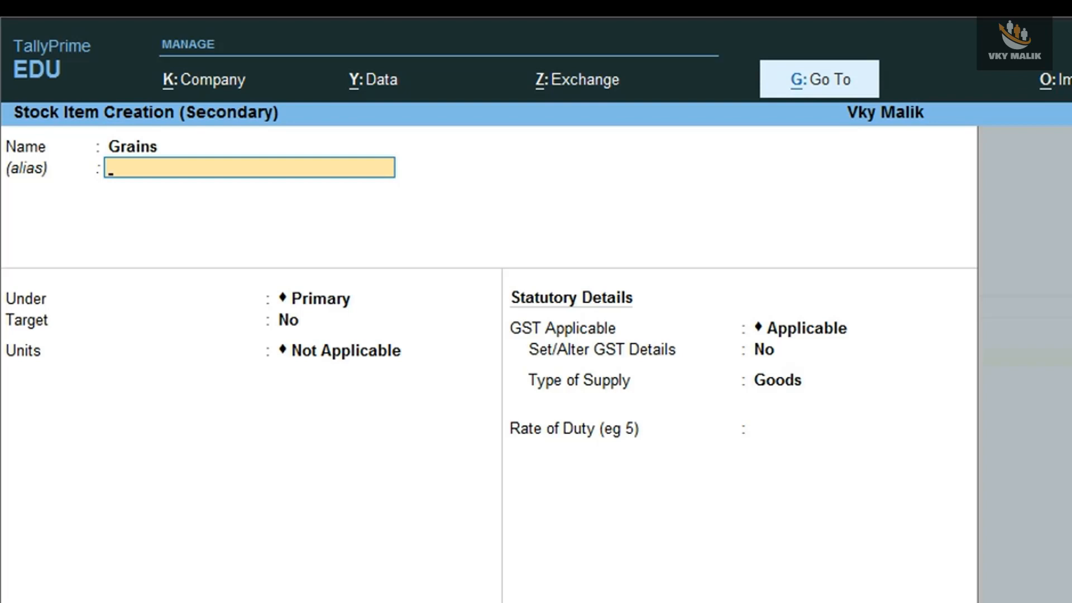
key(Return)
key(Return)
key(Return)
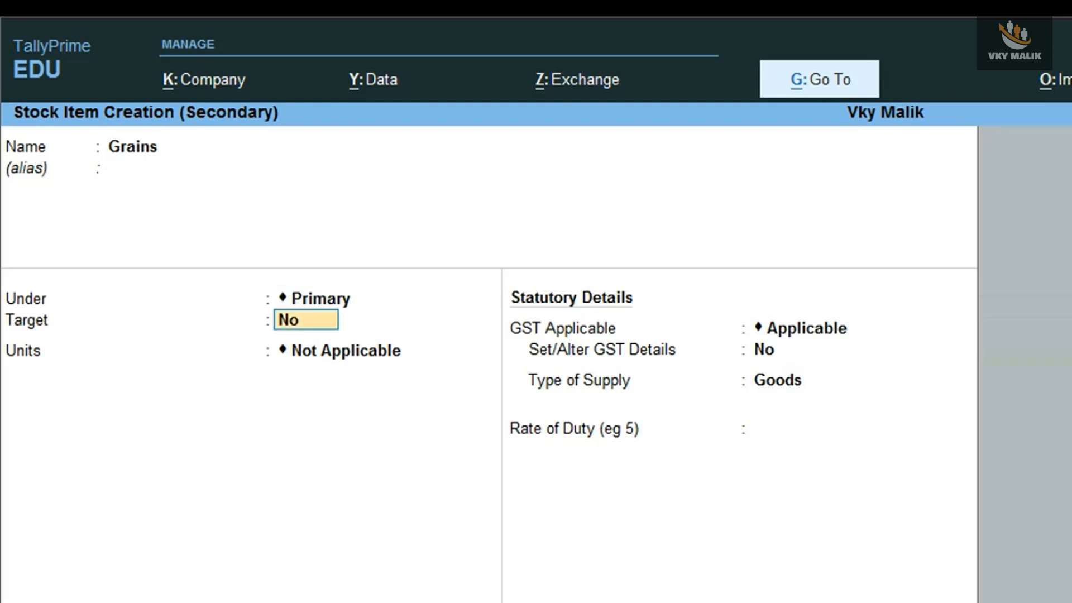
text(kg)
key(Return)
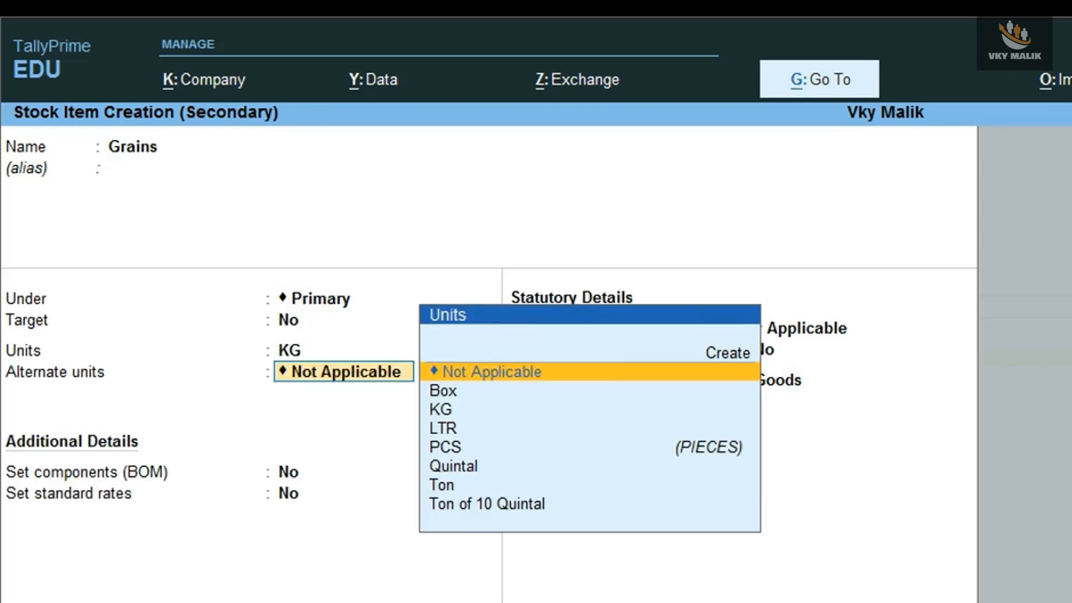
key(Return)
key(Return)
key(Return)
key(Return)
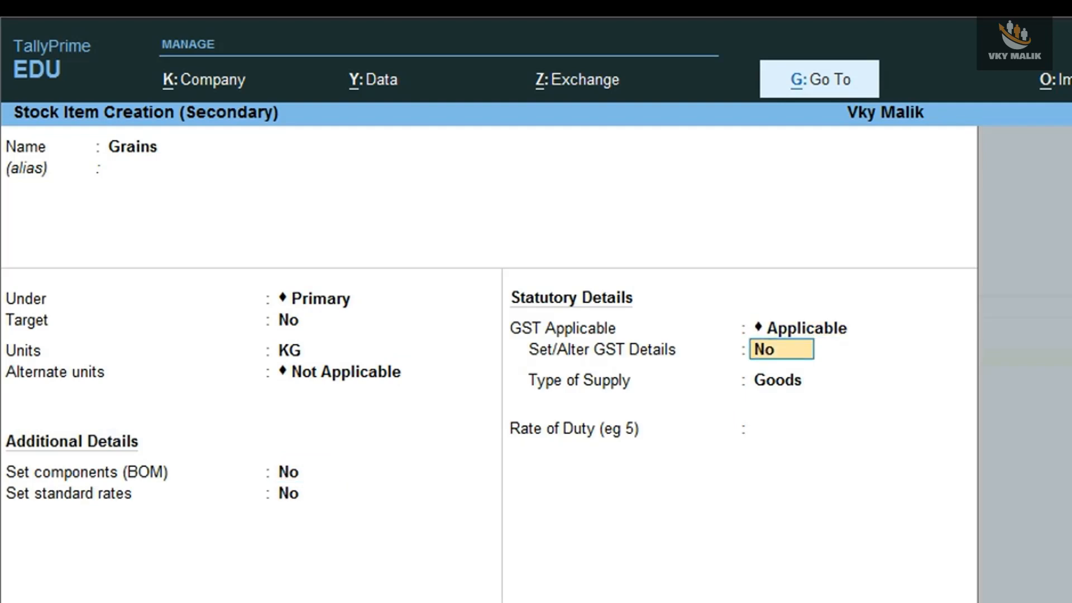
Enable GST details for Grains, with description Grains, calculation type On Value and taxability Nil Rated
text(y)
key(Return)
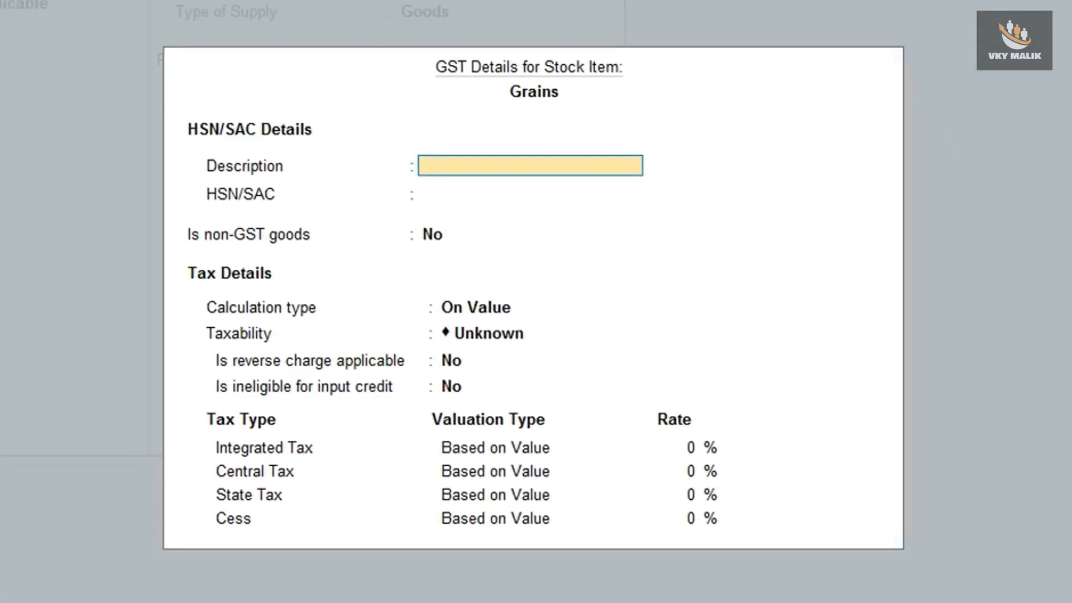
text(Grains)
key(Return)
key(Return)
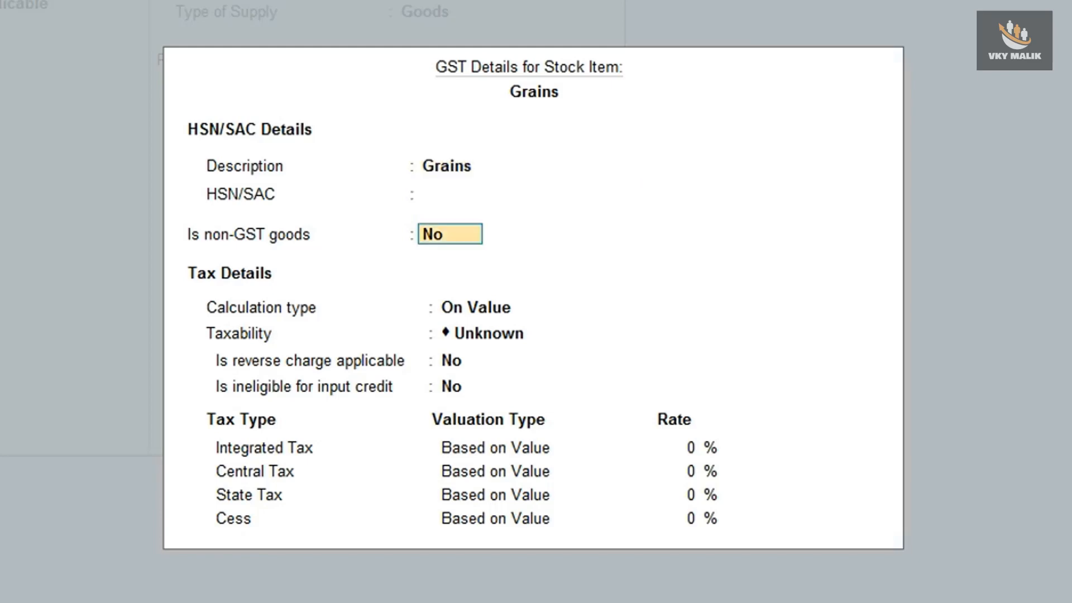
key(Return)
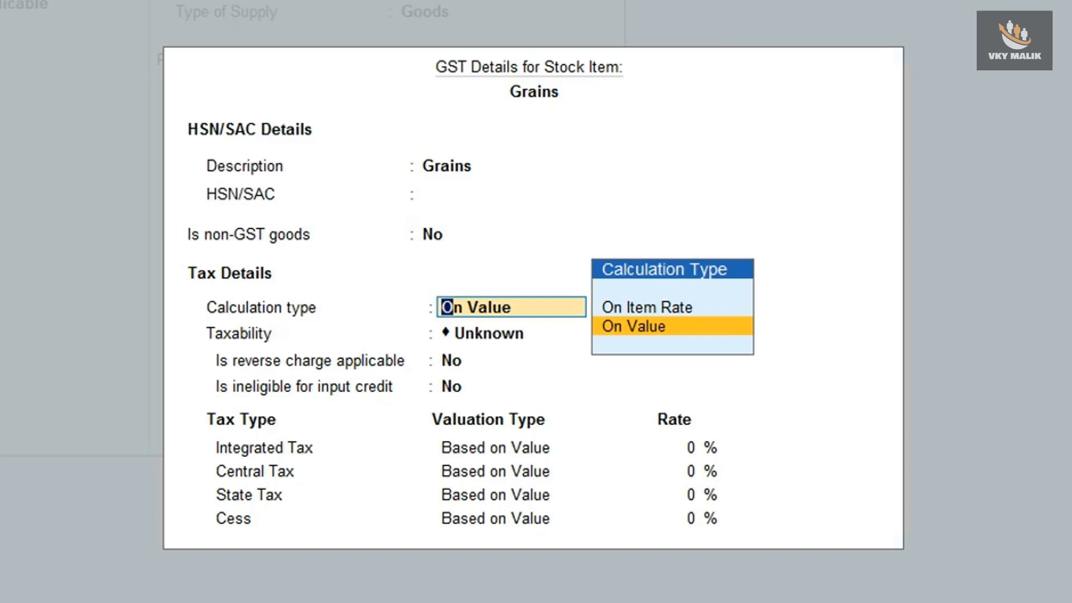
key(Return)
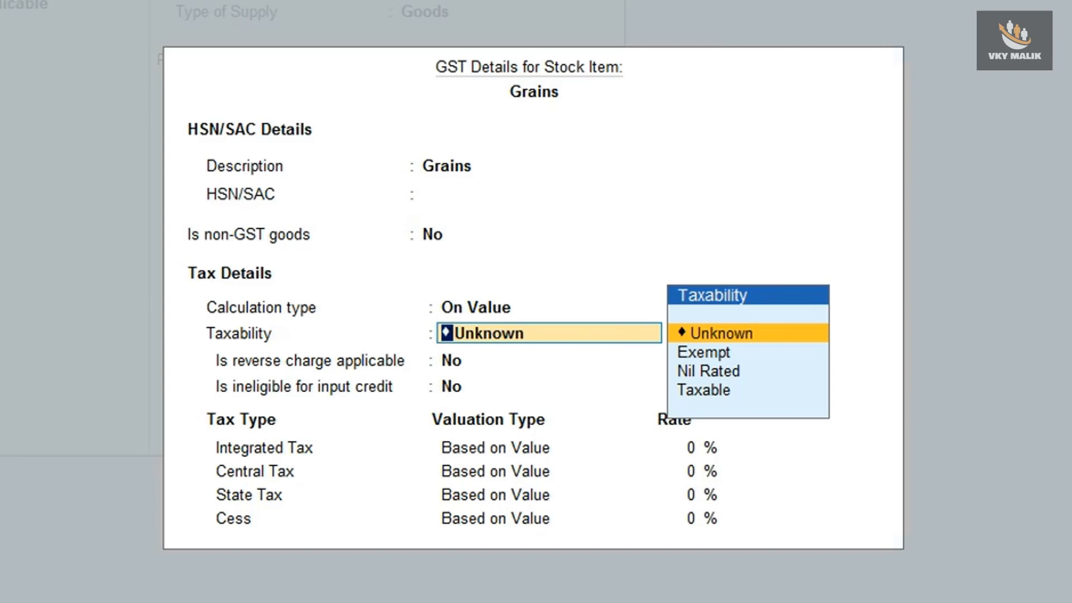
key(Down)
key(Down)
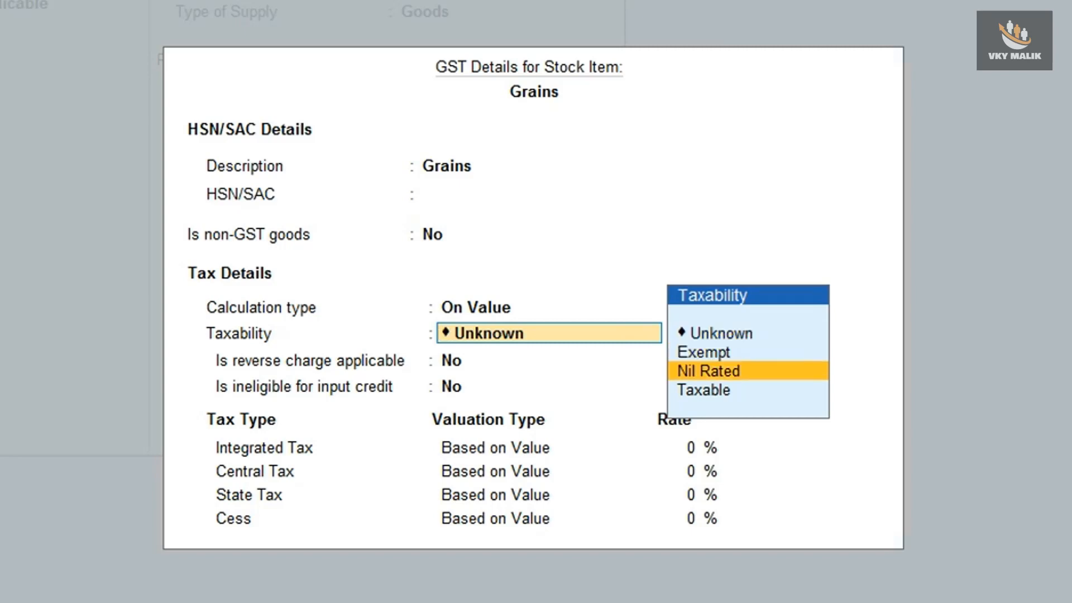
key(Down)
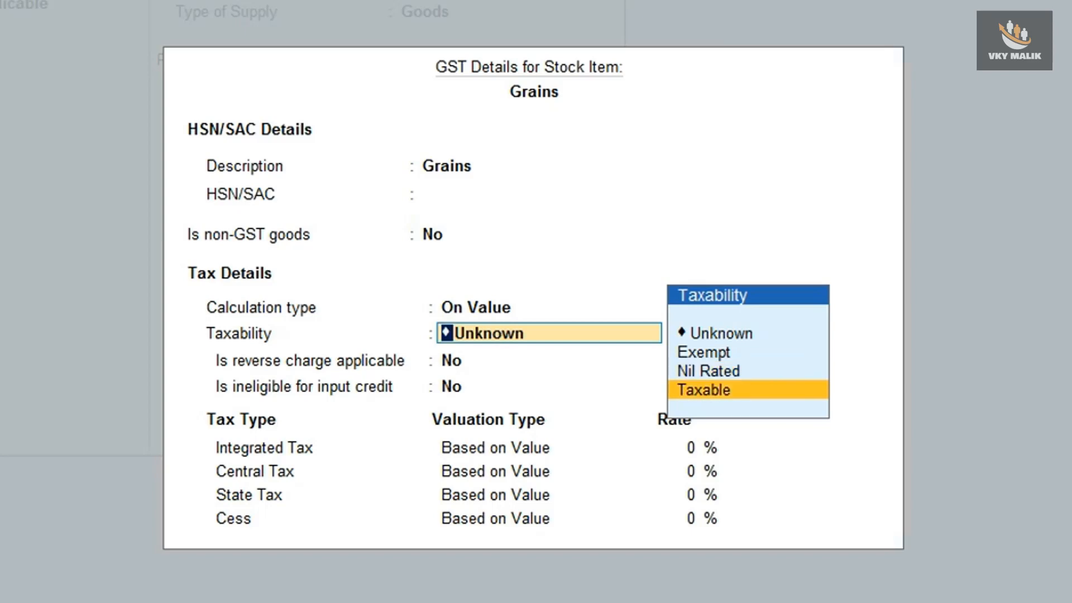
key(Up)
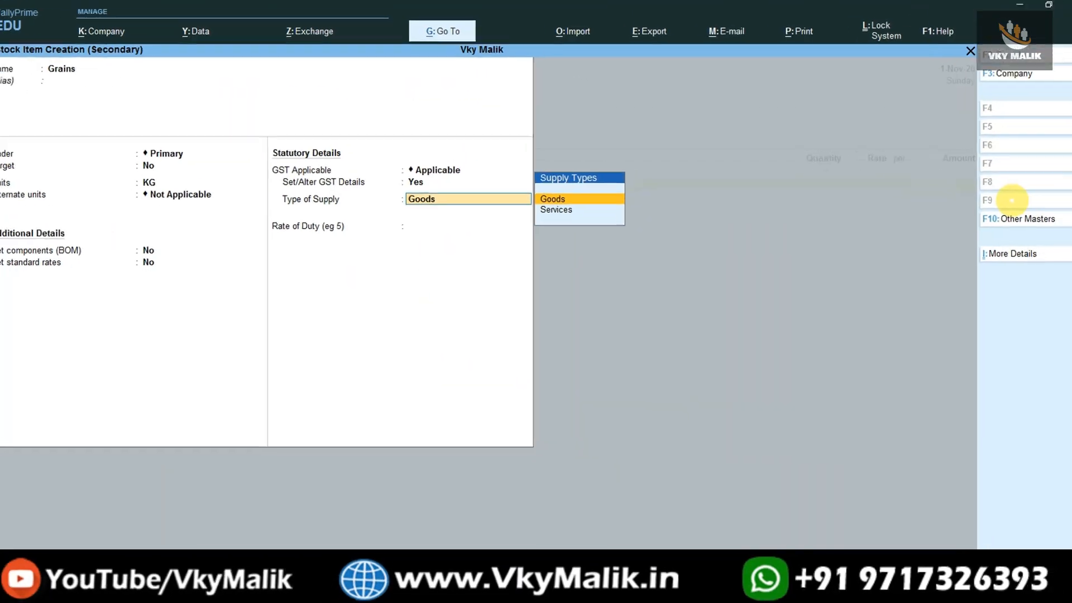
Keep Goods as the type of supply and save the Grains stock item into the voucher
key(Down)
key(Up)
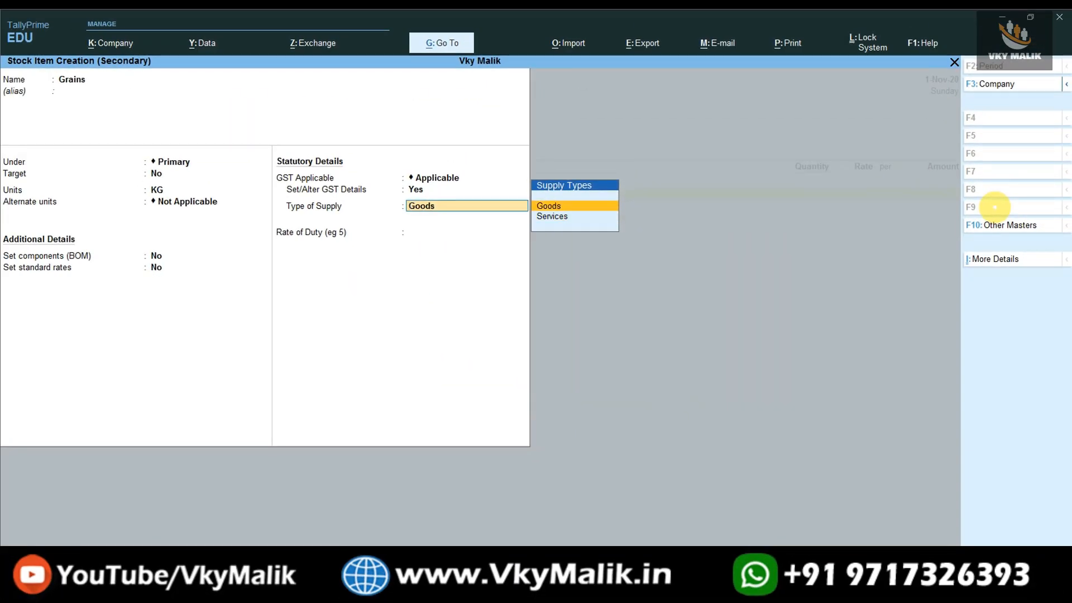
key(Return)
key(Return)
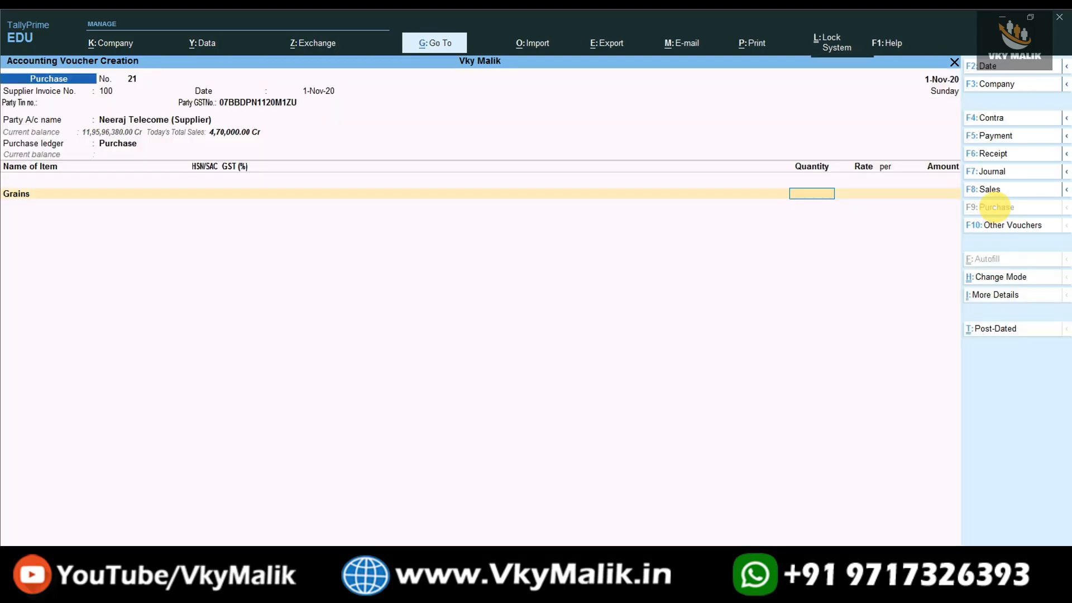
Enter a quantity of 100 KG at a rate of 250 per KG for the Grains item
text(100)
key(Return)
text(250)
key(Return)
key(Return)
key(Return)
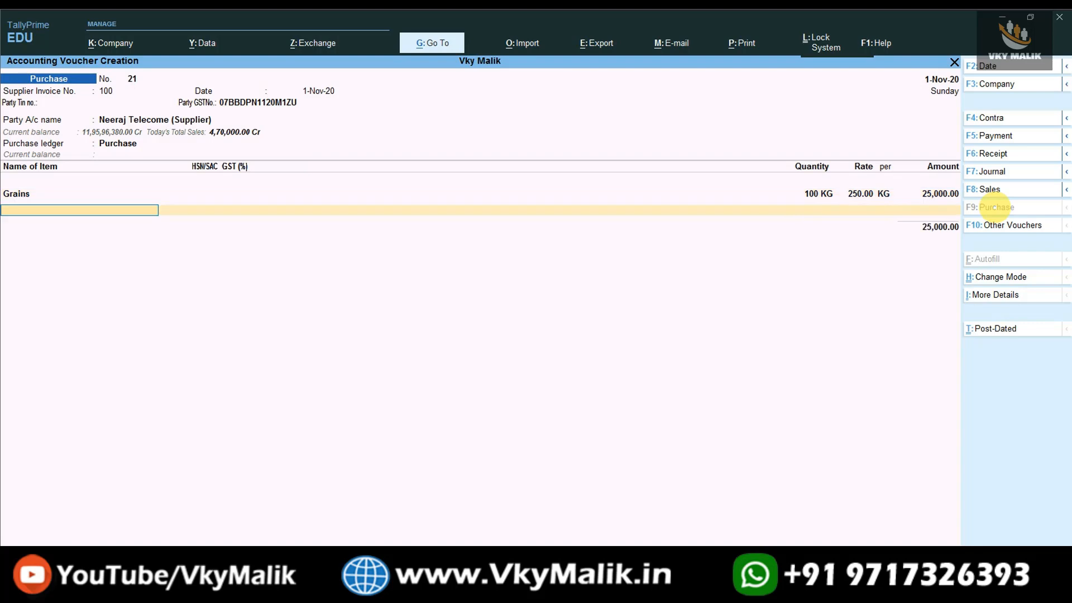
Add the CGST and SGST tax ledgers below the Grains line, leaving their amounts empty
text(Cgst)
key(Return)
text(Sgs)
key(Return)
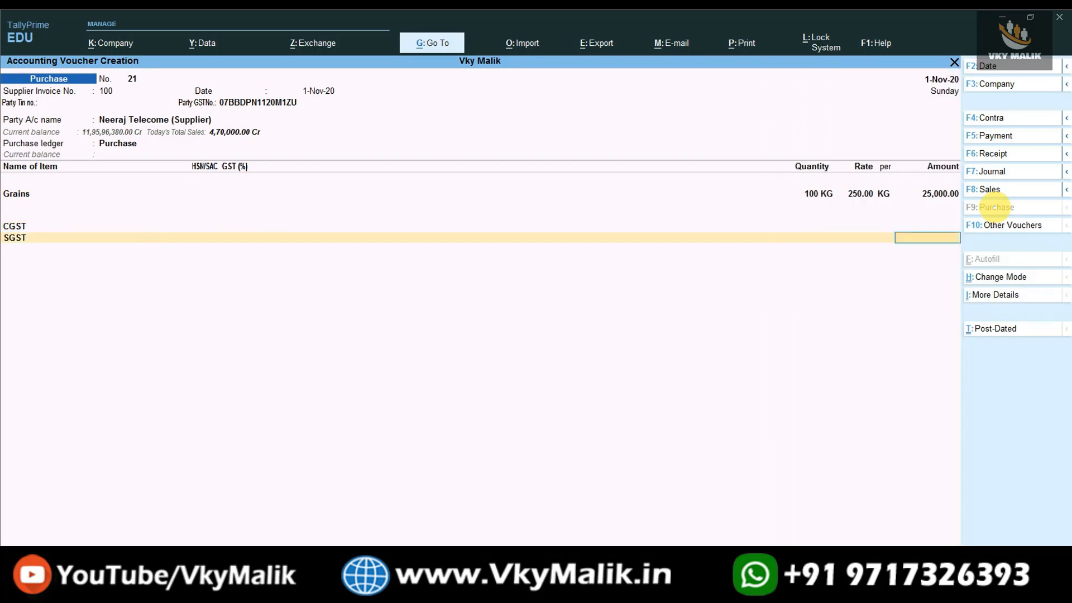
key(Return)
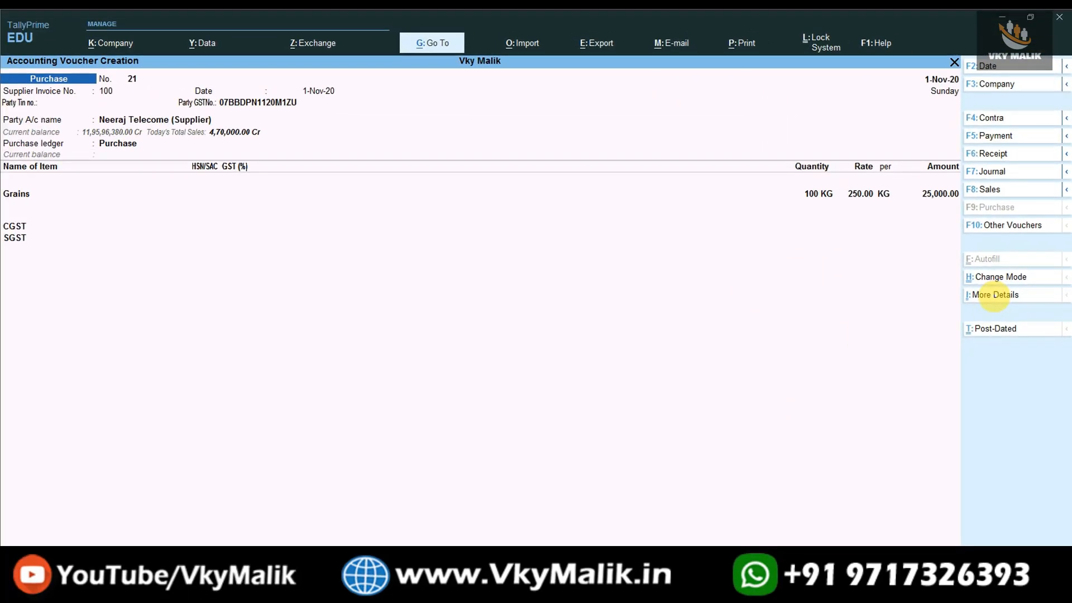
Open the voucher's GST tax analysis and expand it to examine the detailed breakdown for the Grains purchase
click(994, 295)
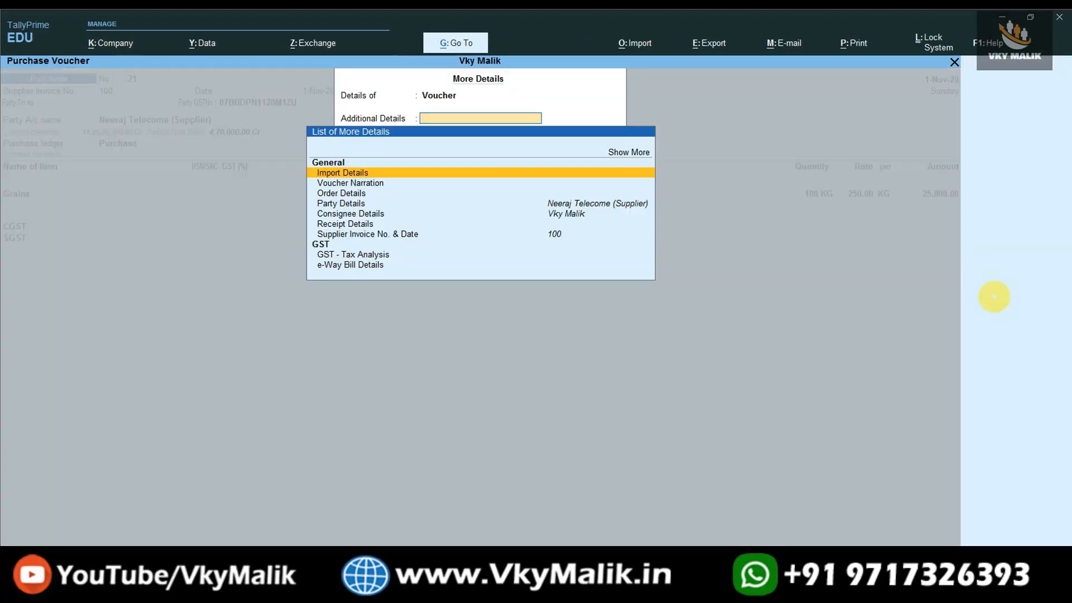
key(Down)
key(Down)
key(Down)
key(Down)
key(Down)
key(Down)
key(Down)
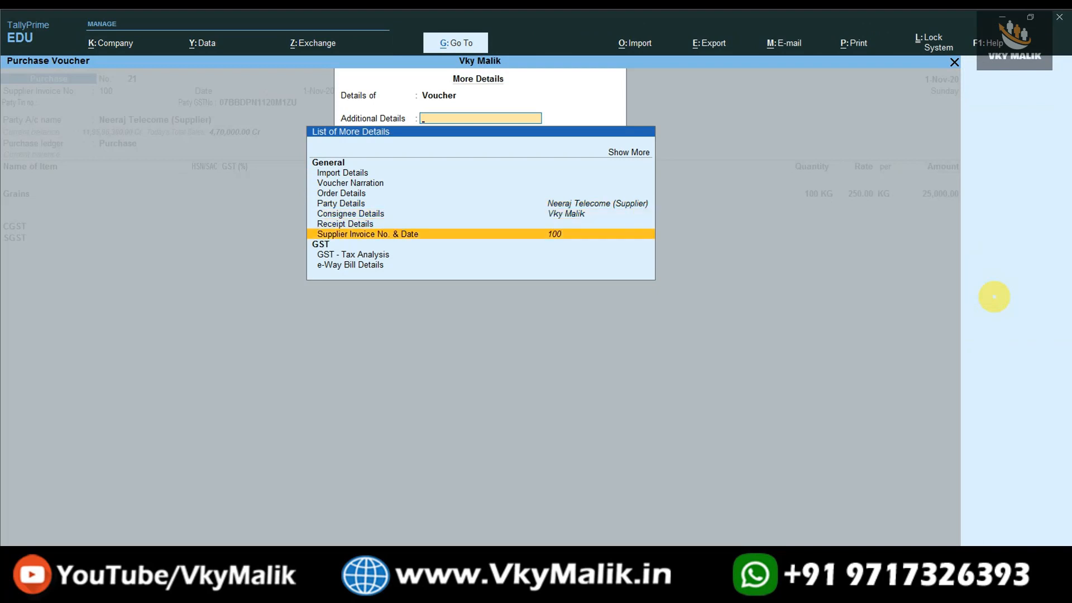
key(Return)
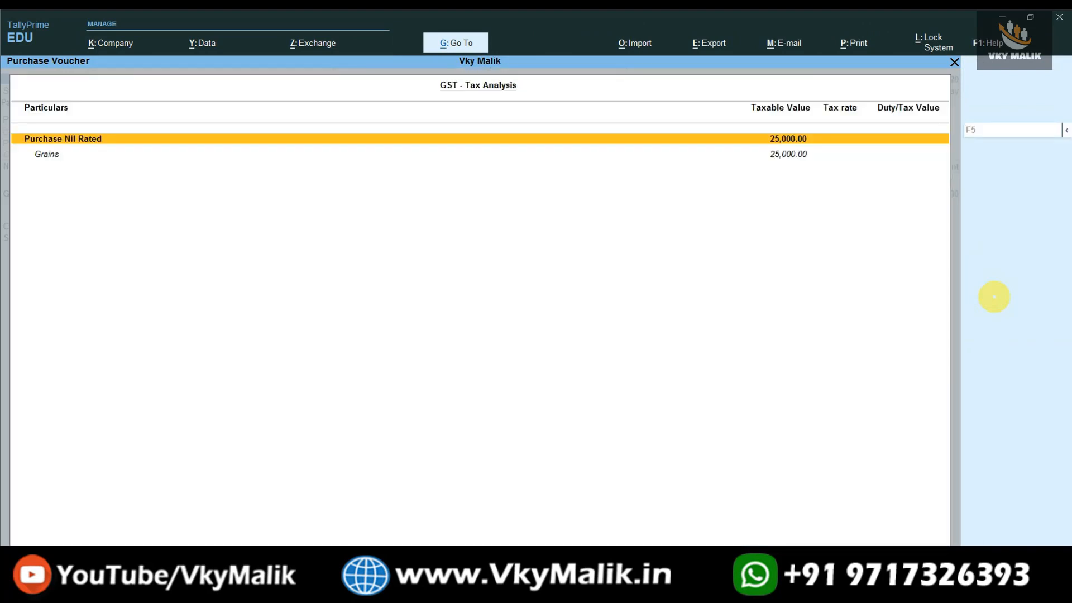
key(alt+F5)
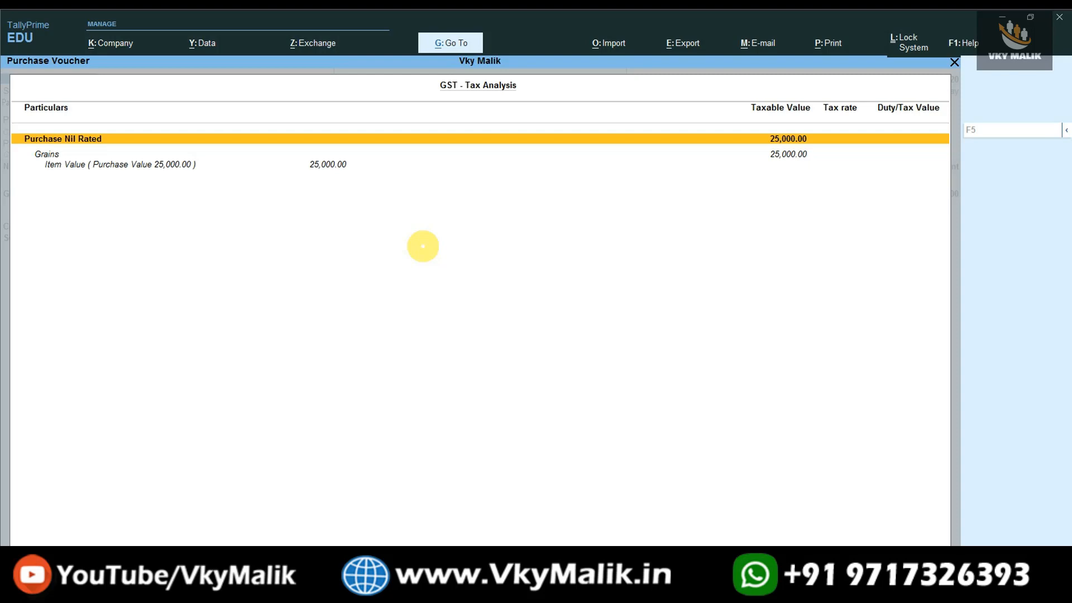
Close the tax analysis and save the Grains purchase voucher
key(Escape)
key(ctrl+a)
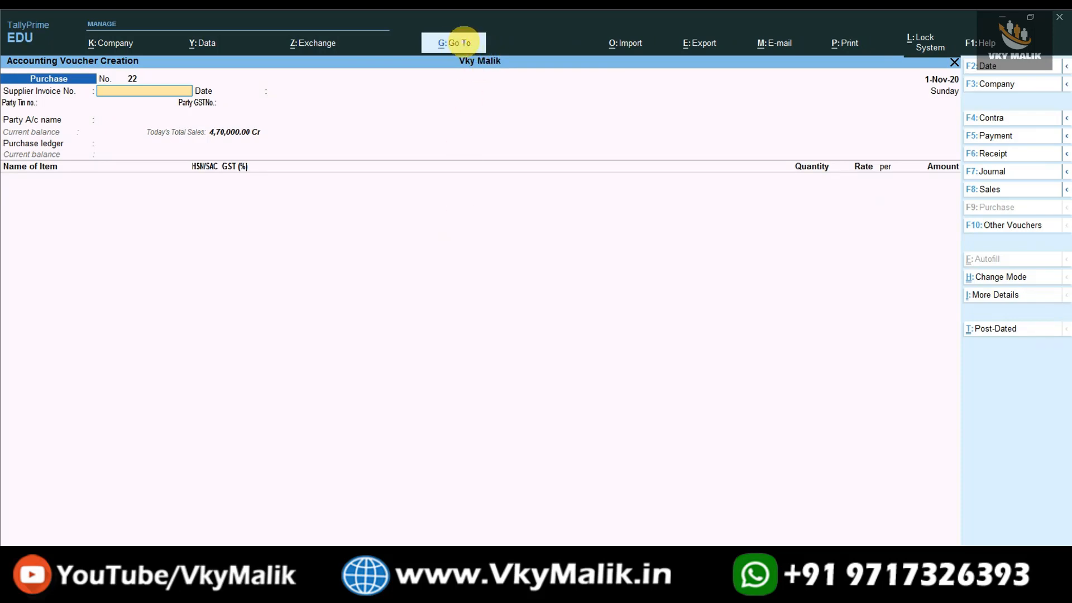
Search the reports for Gst and open the GSTR-2 report
click(462, 41)
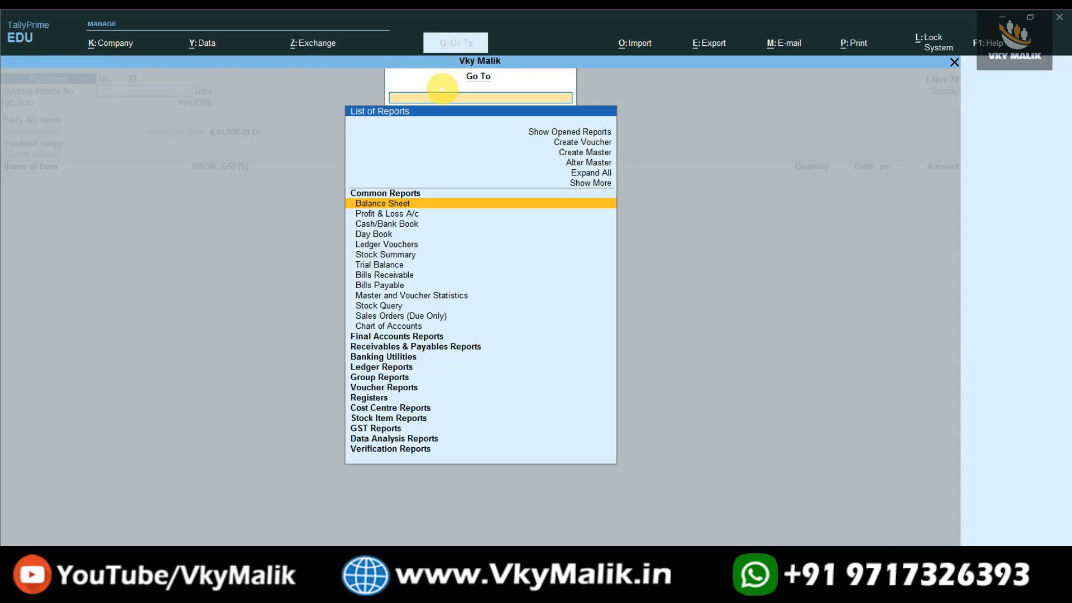
text(Gst)
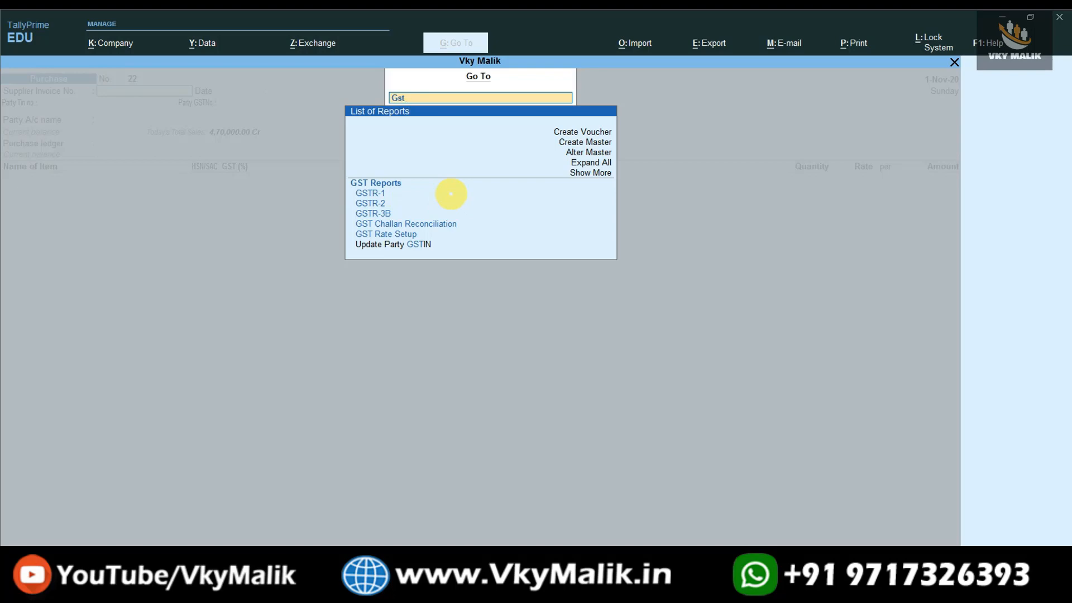
key(Down)
key(Down)
key(Down)
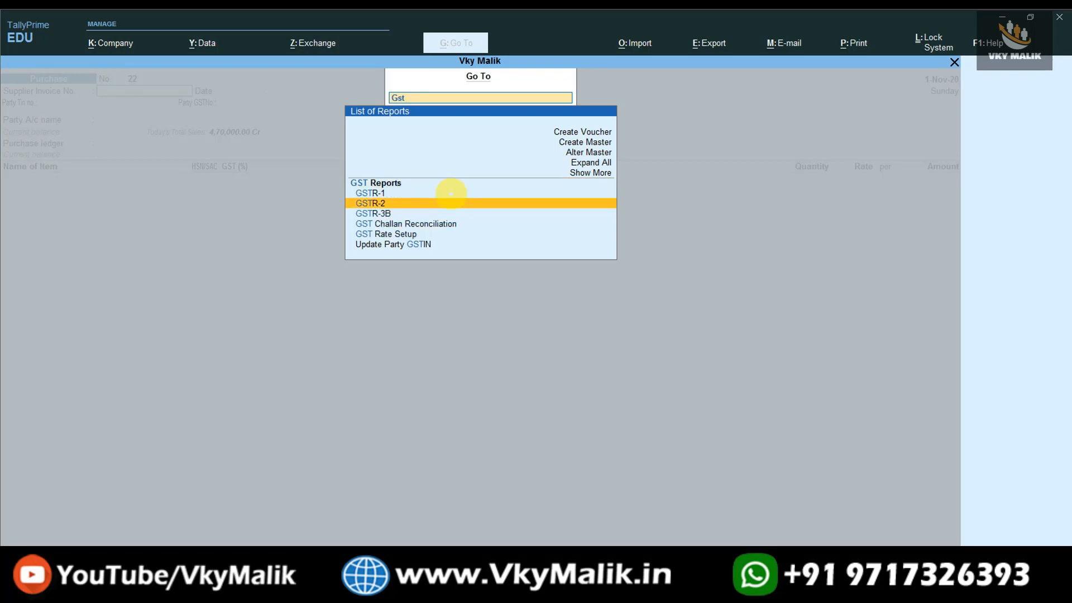
key(Return)
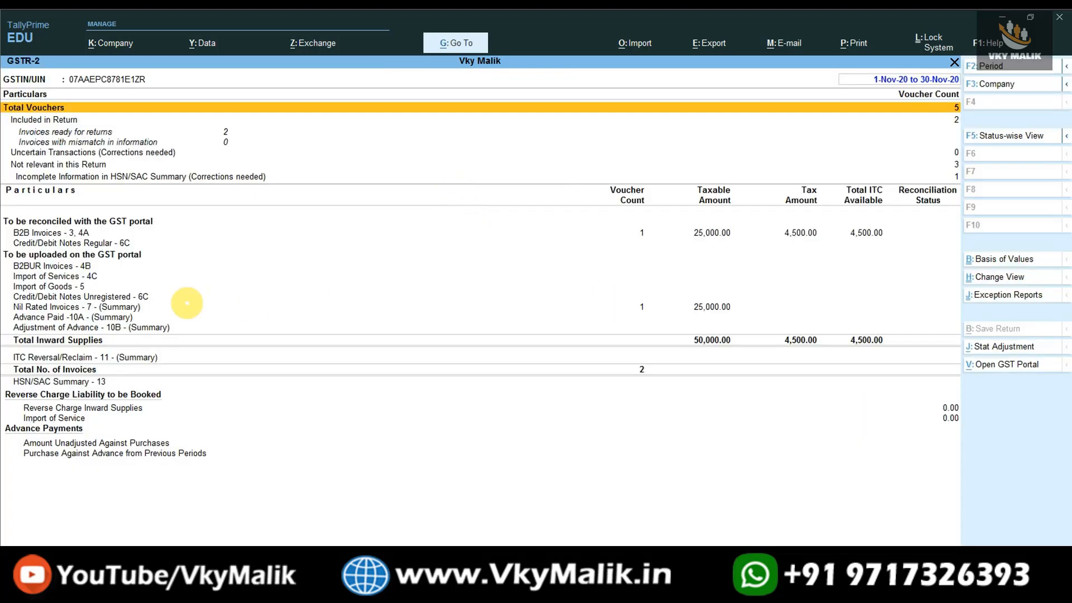
Examine the Nil Rated Invoices breakdown by Composition, Exempt, Nil Rated and Non GST in detailed view, and leave the report
click(56, 308)
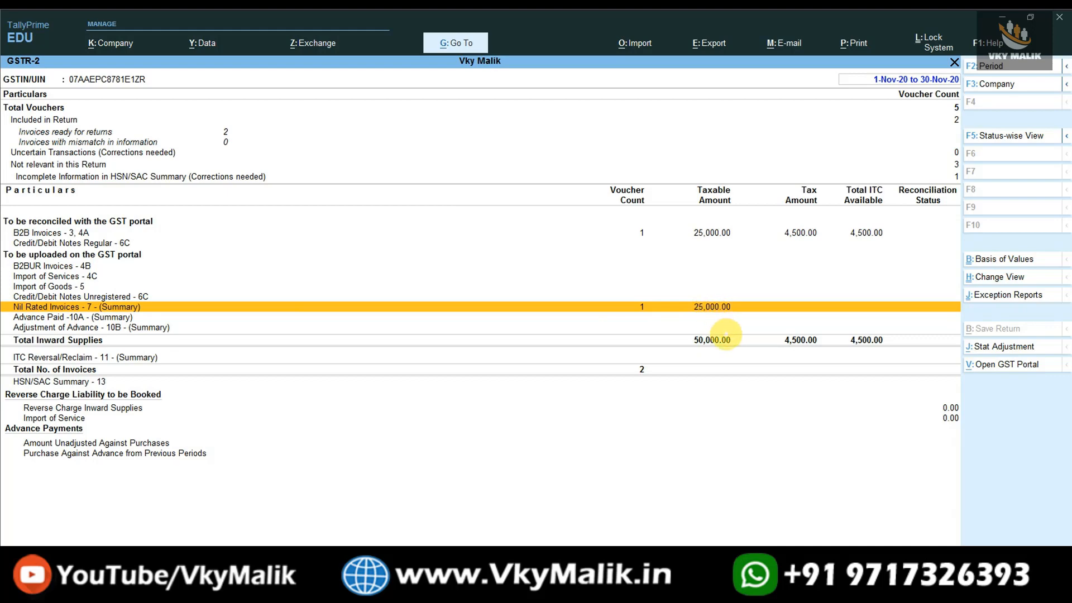
key(alt+F5)
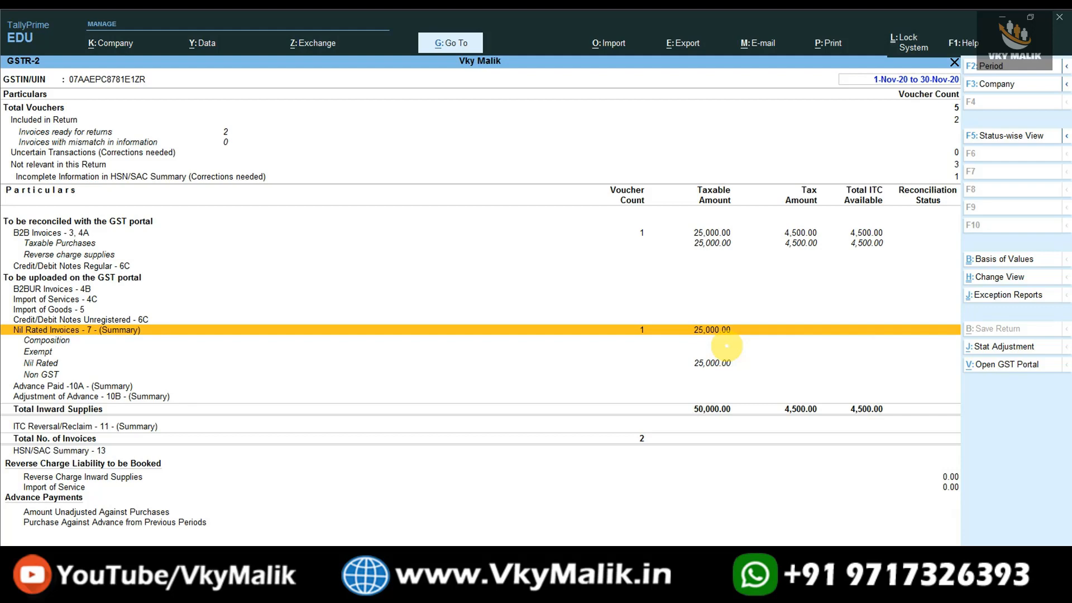
key(Down)
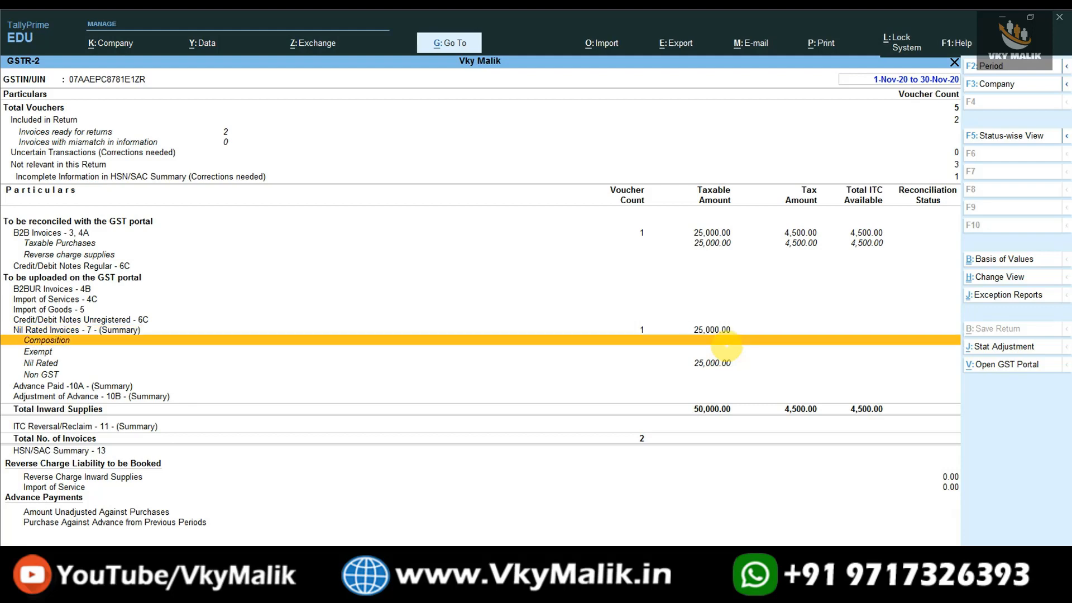
key(Down)
key(Down)
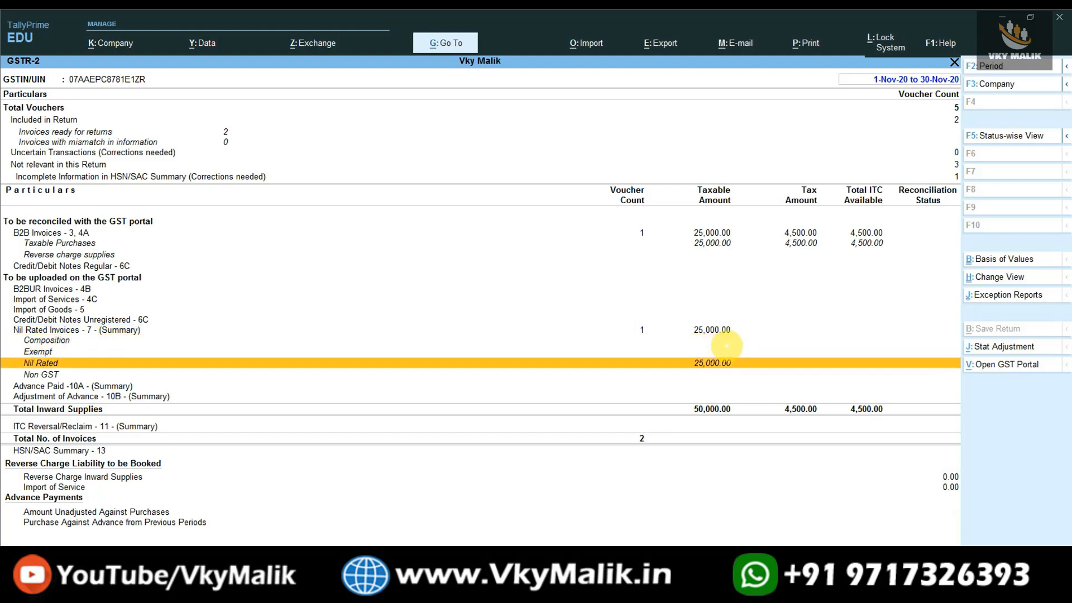
key(Down)
key(Up)
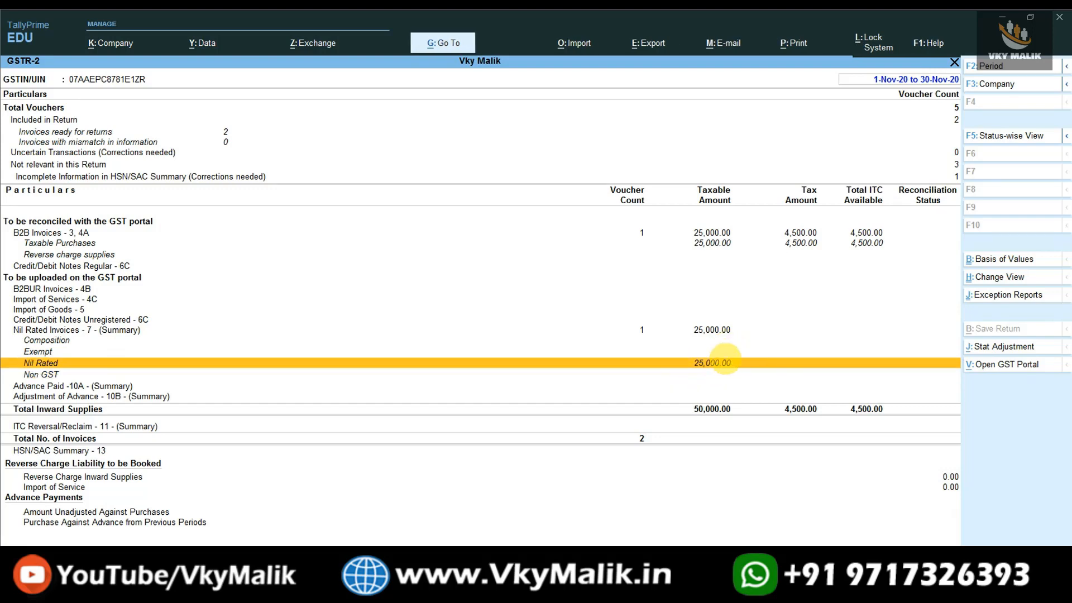
key(Up)
key(Down)
key(Down)
key(Down)
key(Up)
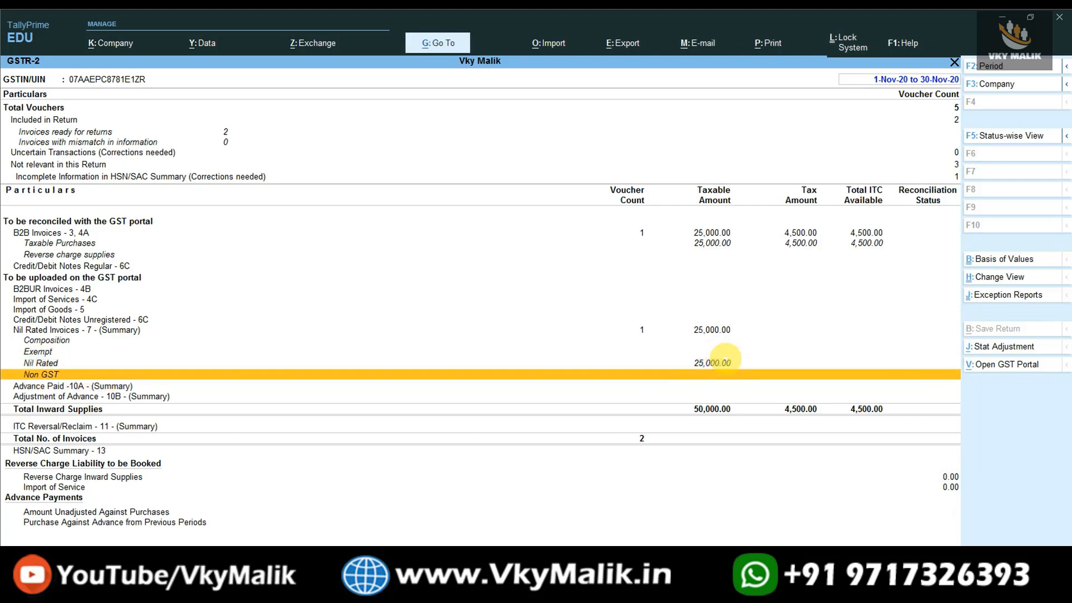
key(Escape)
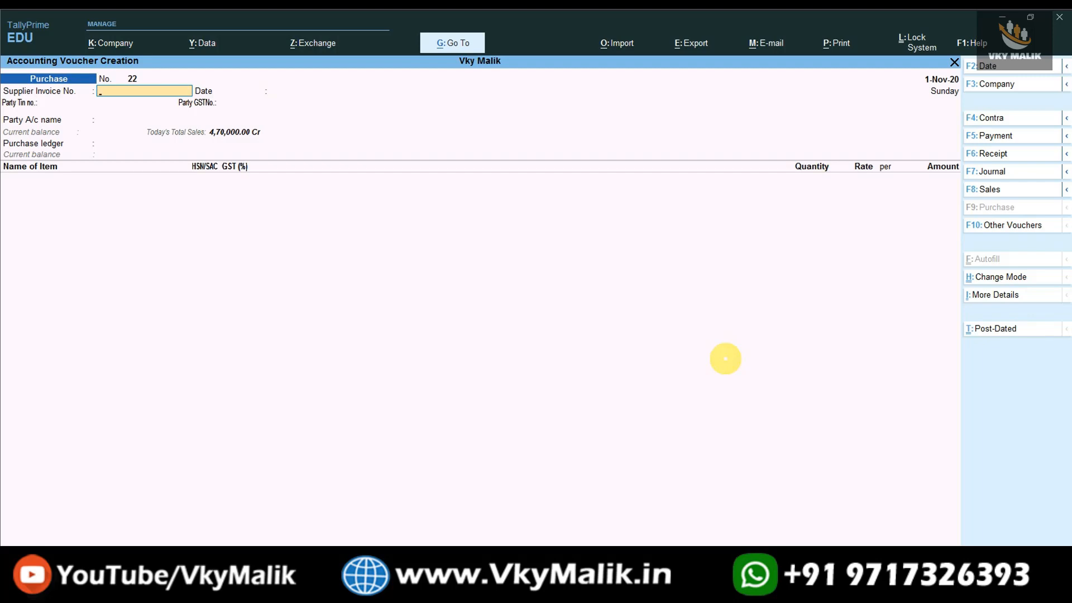
Date the new purchase voucher 2-Nov-20 and enter supplier invoice number 101 with the same invoice date
key(F2)
text(2)
key(Return)
text(101)
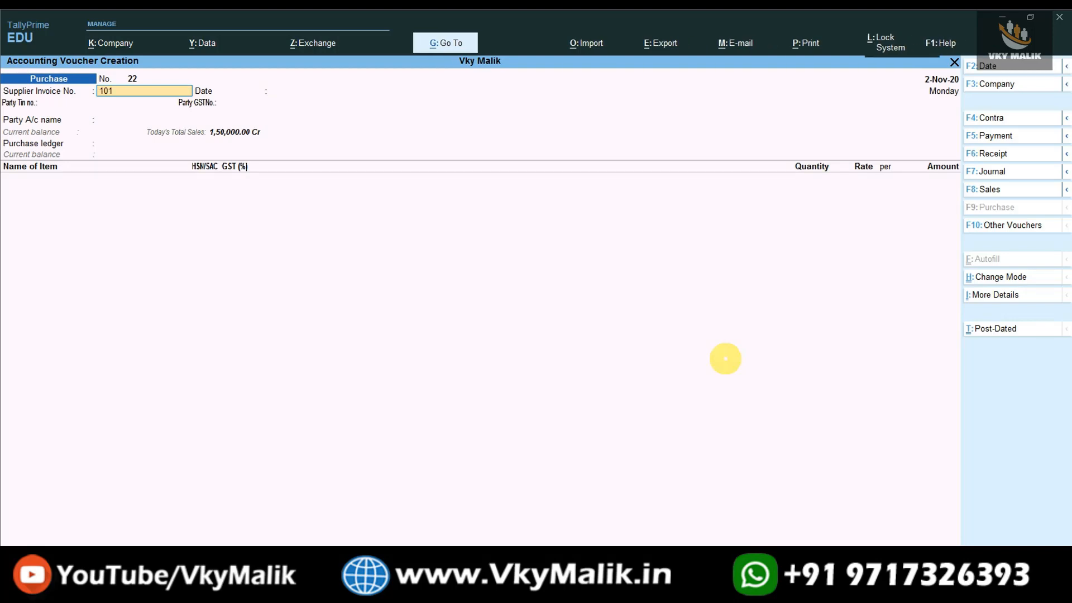
key(Return)
key(Return)
Choose Poonam Telecom (Supplier) as the party with its default party details, and Purchase as the purchase ledger
key(Down)
key(Down)
key(Down)
key(Down)
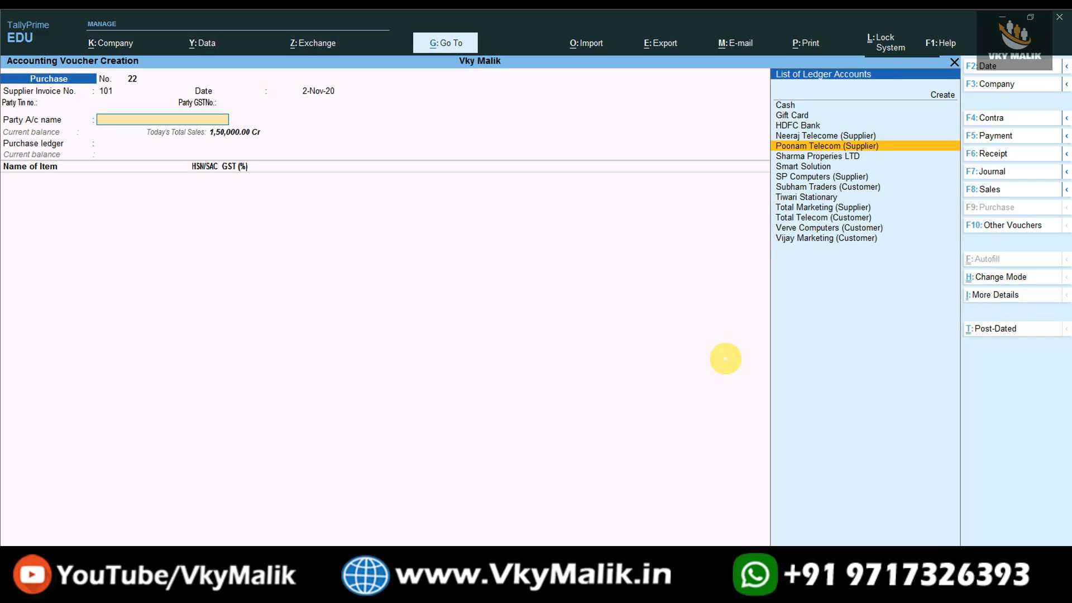
key(Return)
key(ctrl+a)
key(Down)
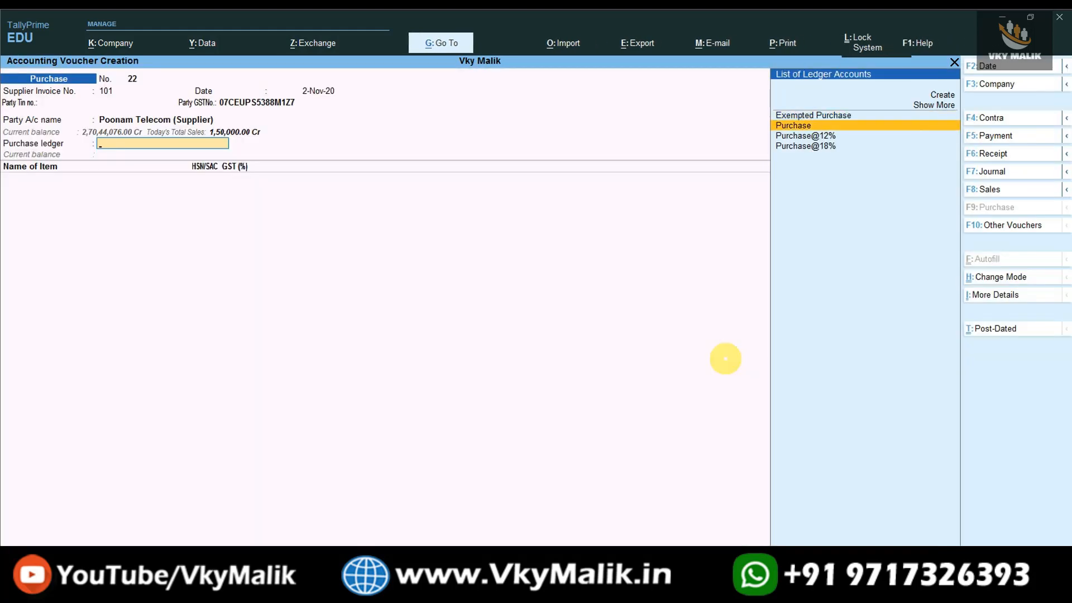
key(Return)
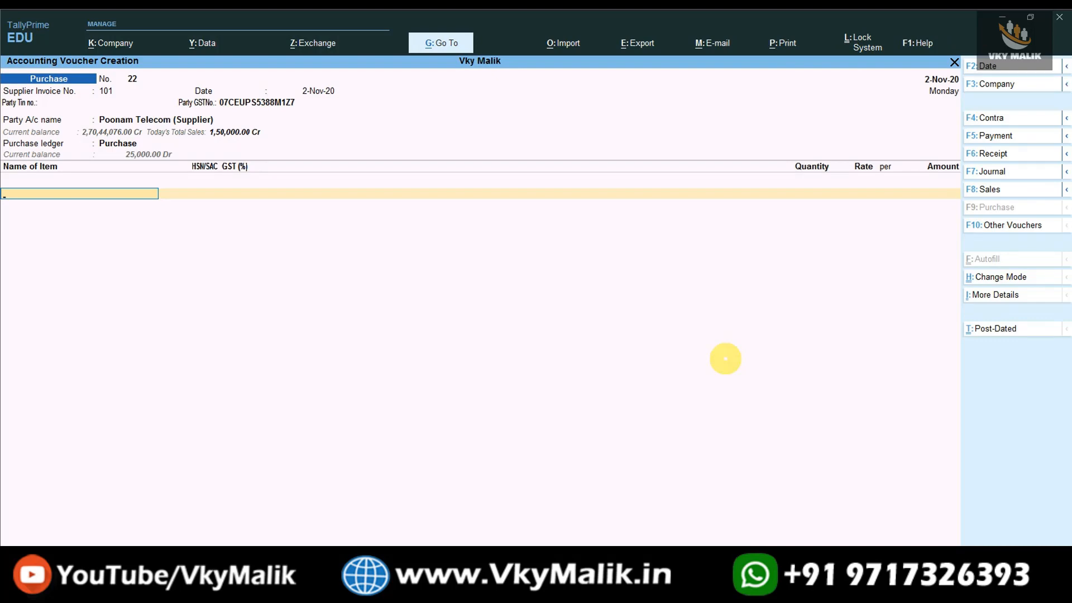
Start a new stock item named Presh Milk under Primary, with LTR as its unit and no alternate unit
key(alt+c)
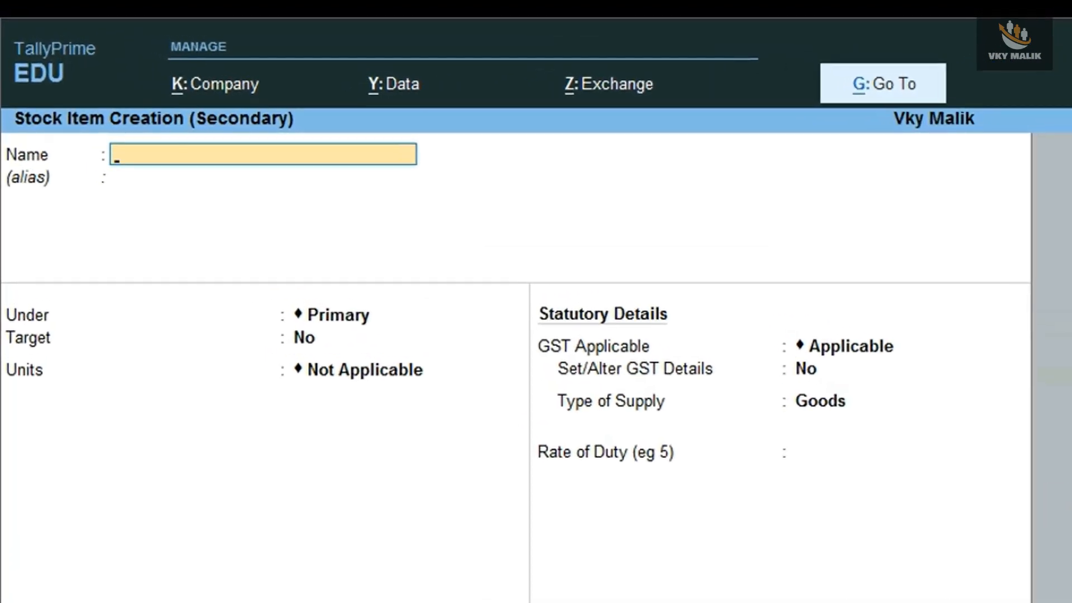
text(Presh Milk)
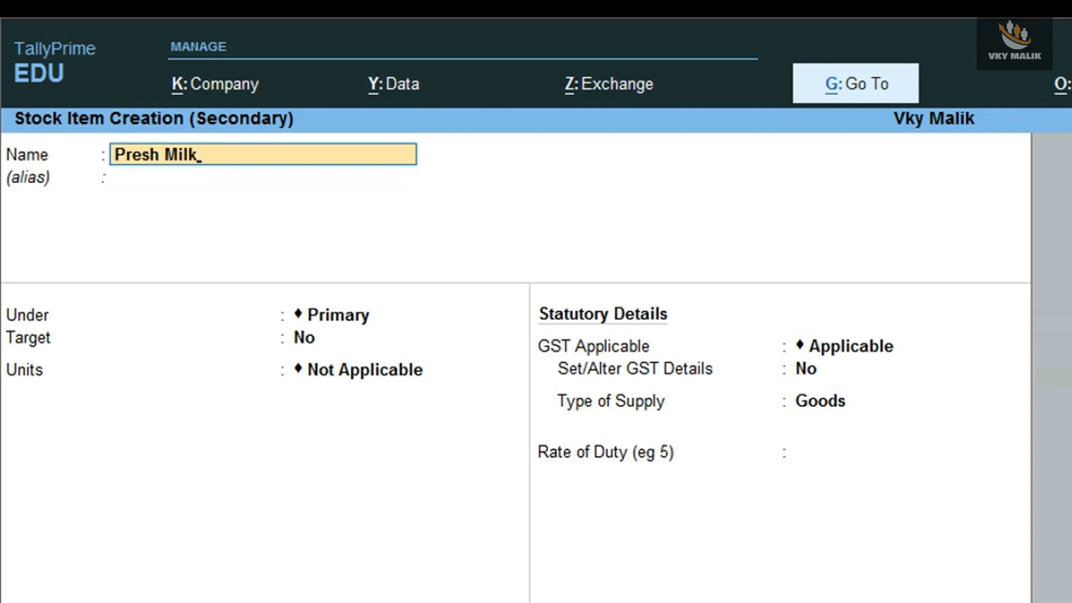
key(Return)
key(Return)
key(Return)
key(Return)
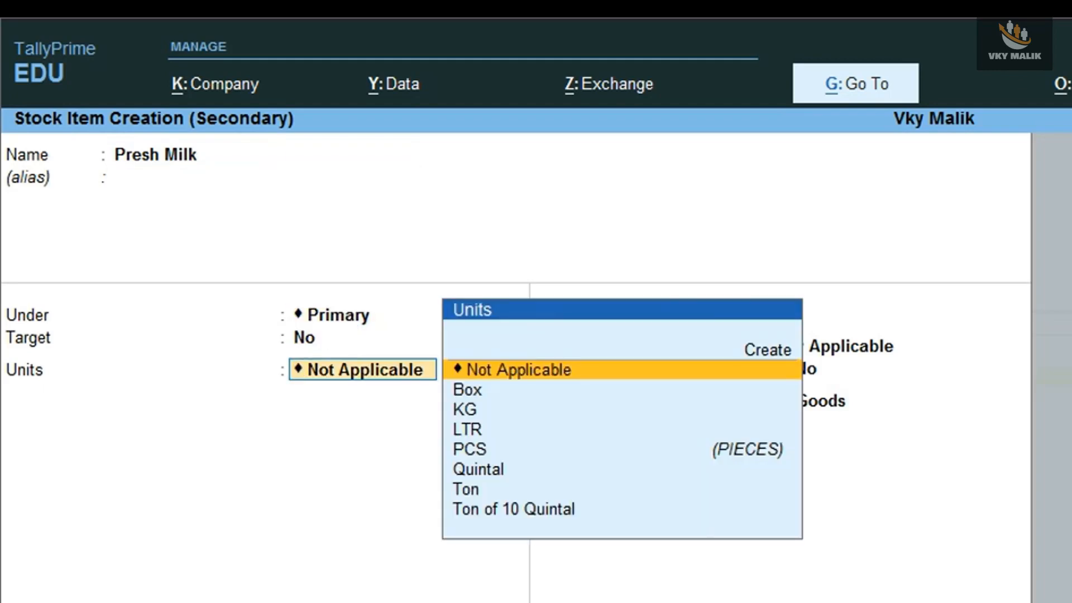
text(l)
key(Return)
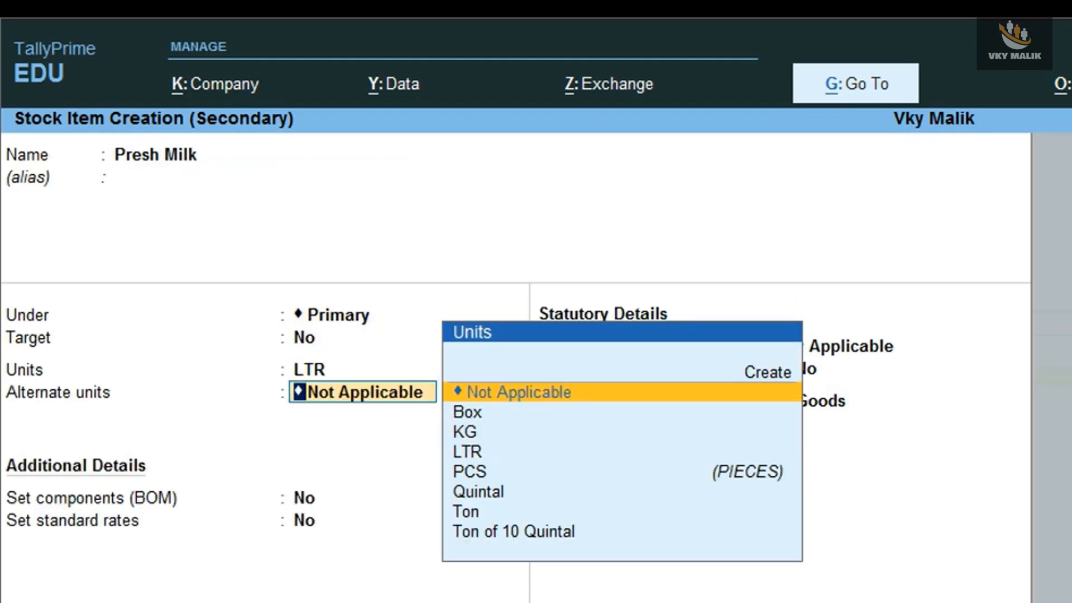
key(Return)
key(Return)
key(Return)
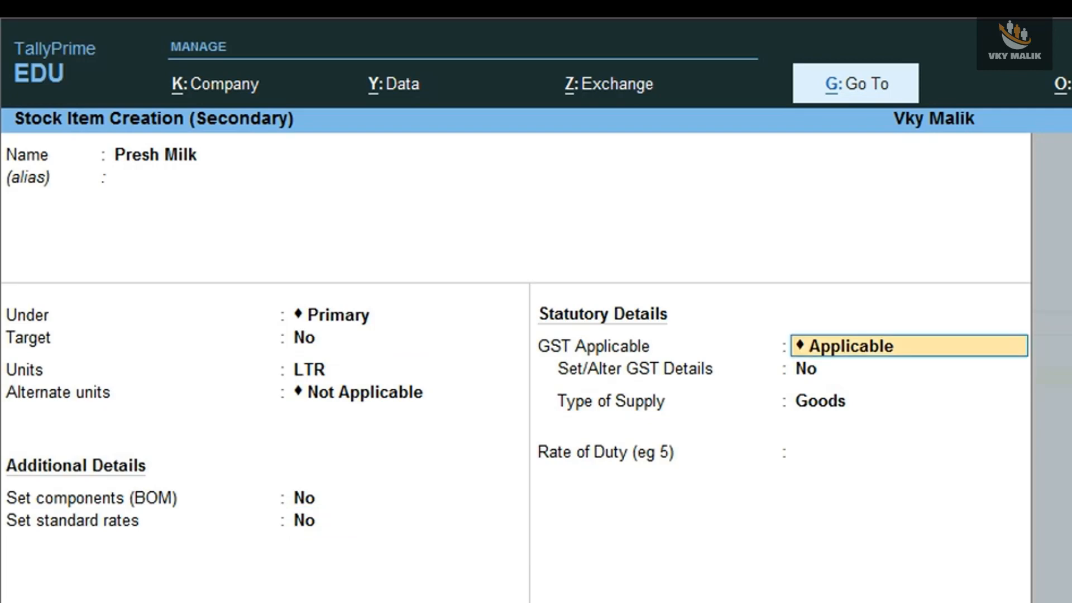
Enable GST details for the milk item, correct its name to Fresh Milk and enter Fresh Milk as the description
key(Return)
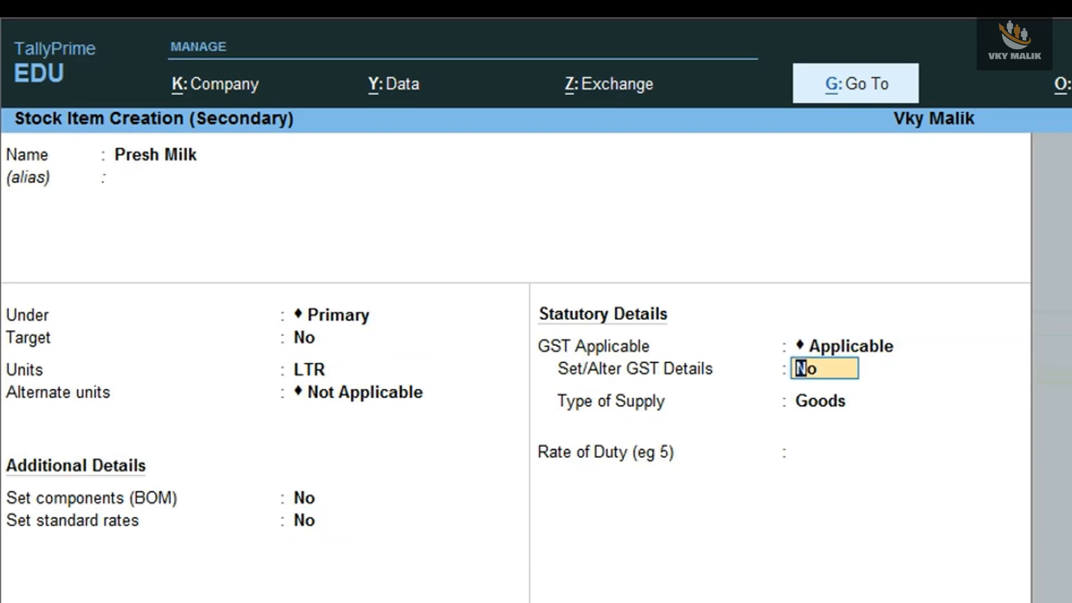
key(y)
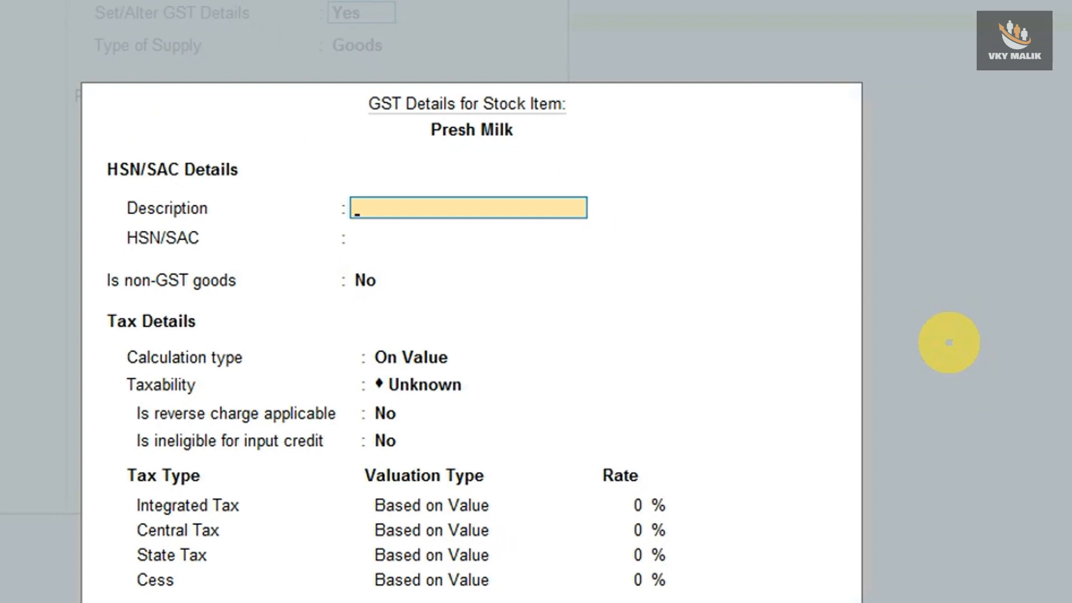
key(Return)
key(BackSpace)
text(Fresh Milk)
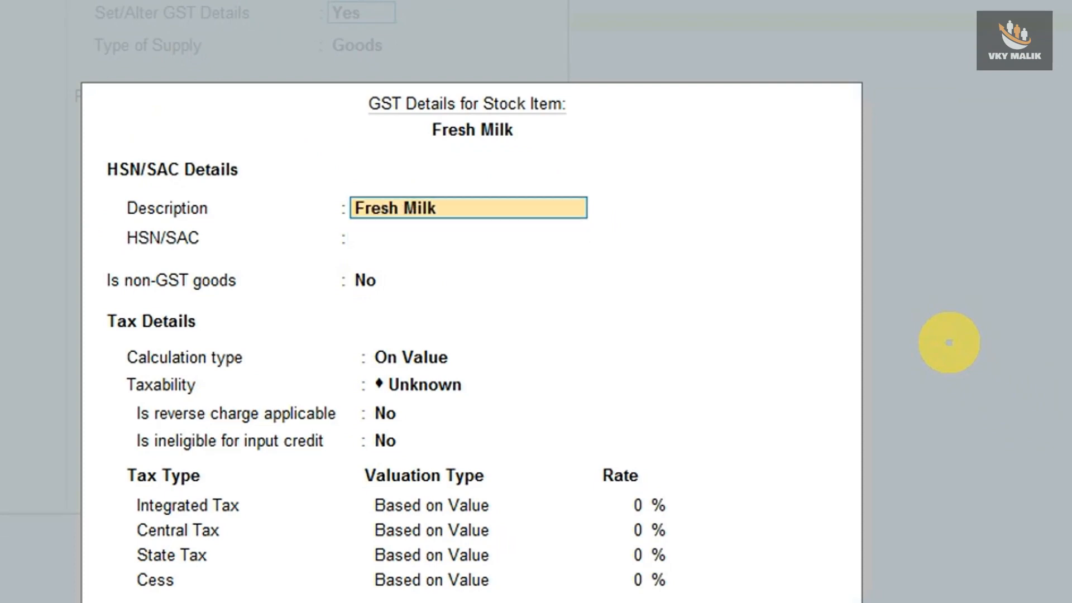
key(Return)
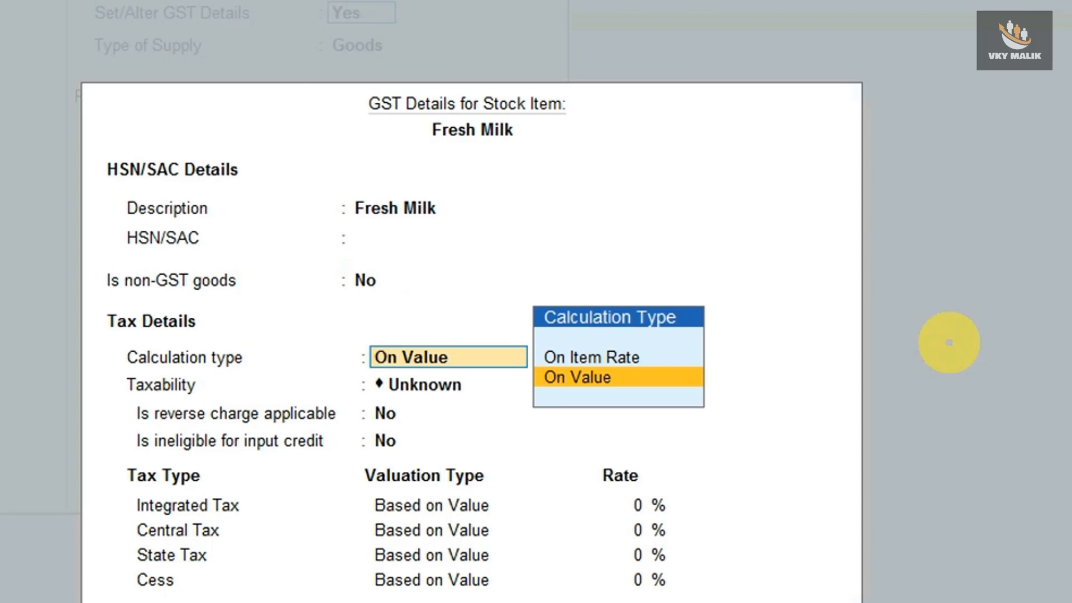
Keep the calculation type On Value, set the taxability to Exempt and save Fresh Milk as Goods into the voucher
key(Return)
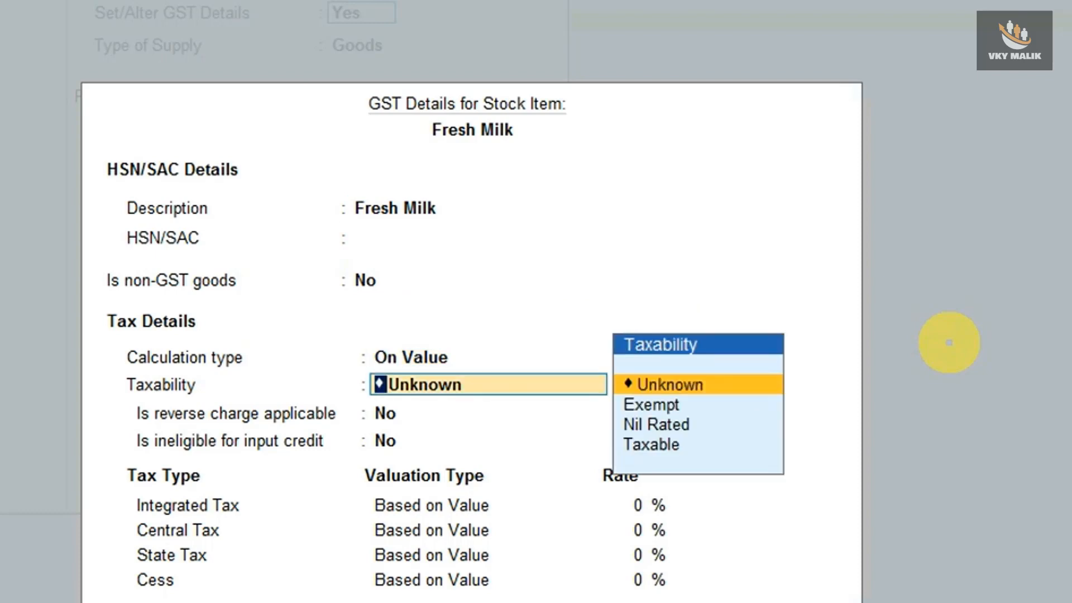
key(Down)
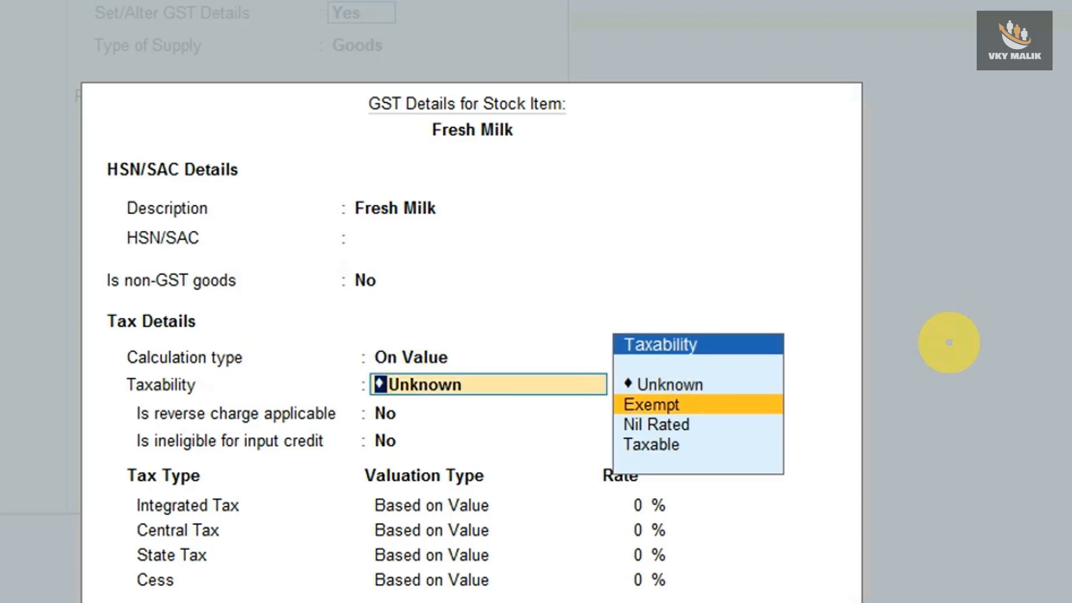
key(Down)
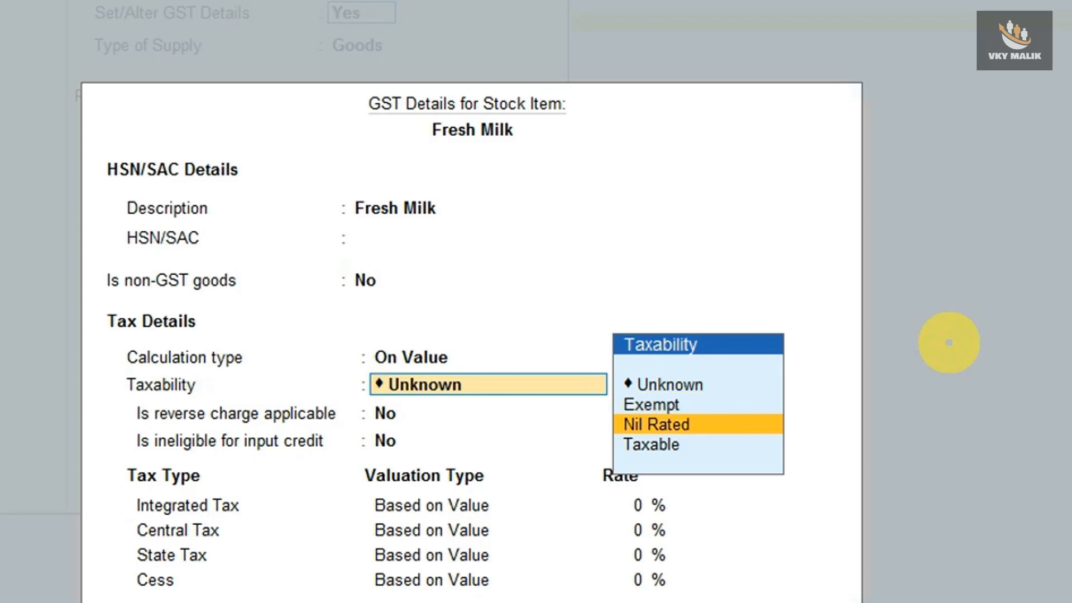
key(Up)
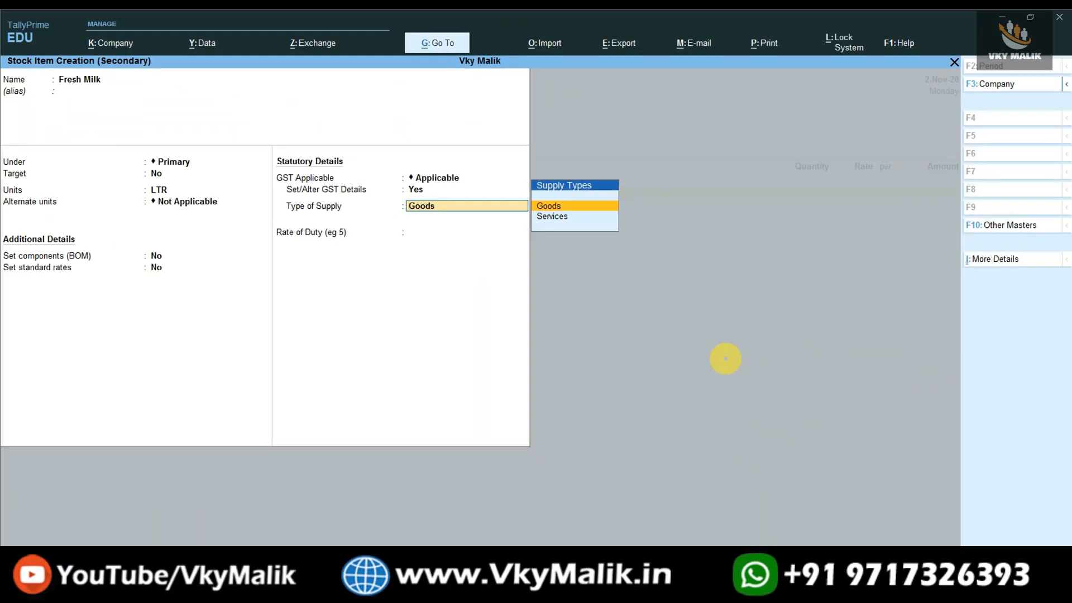
key(ctrl+a)
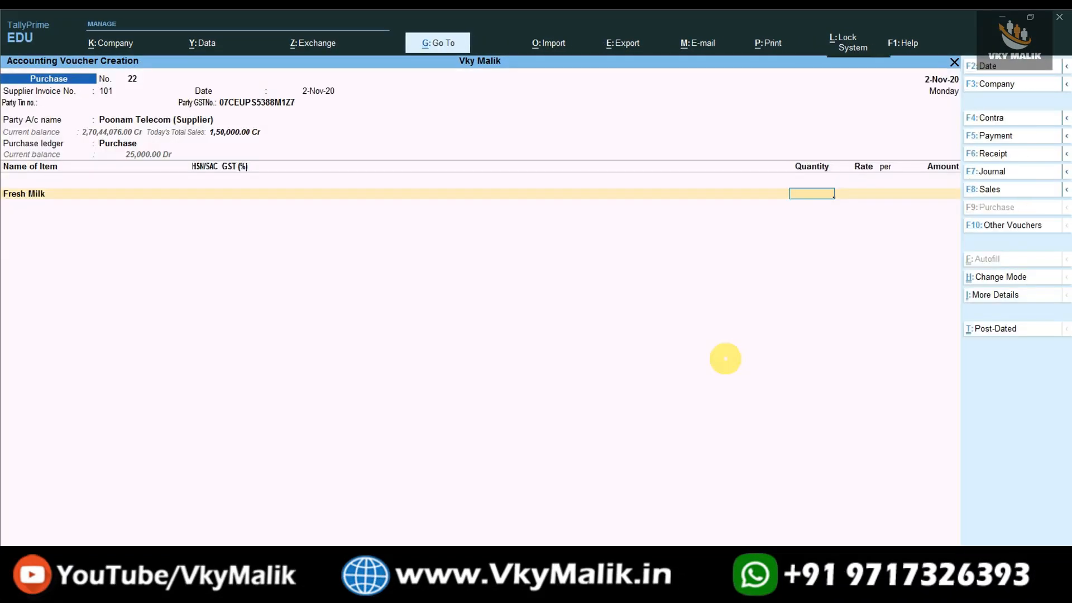
Enter a quantity of 100 LTR at a rate of 50 per LTR for the Fresh Milk item
text(100)
key(Return)
text(50)
key(Return)
key(Return)
key(Return)
key(Return)
Add the CGST and SGST tax ledgers below the Fresh Milk line
text(Cgst)
key(Return)
text(Sgst)
key(Return)
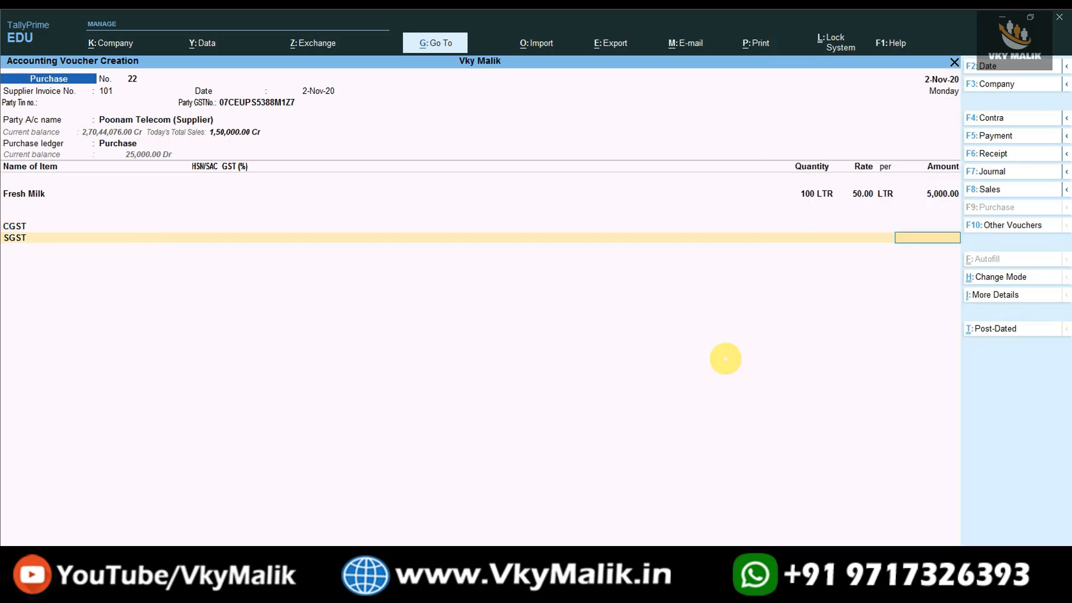
Leave the CGST and SGST amounts blank, check the voucher's detailed GST tax analysis and save the Fresh Milk purchase voucher
key(Return)
key(Return)
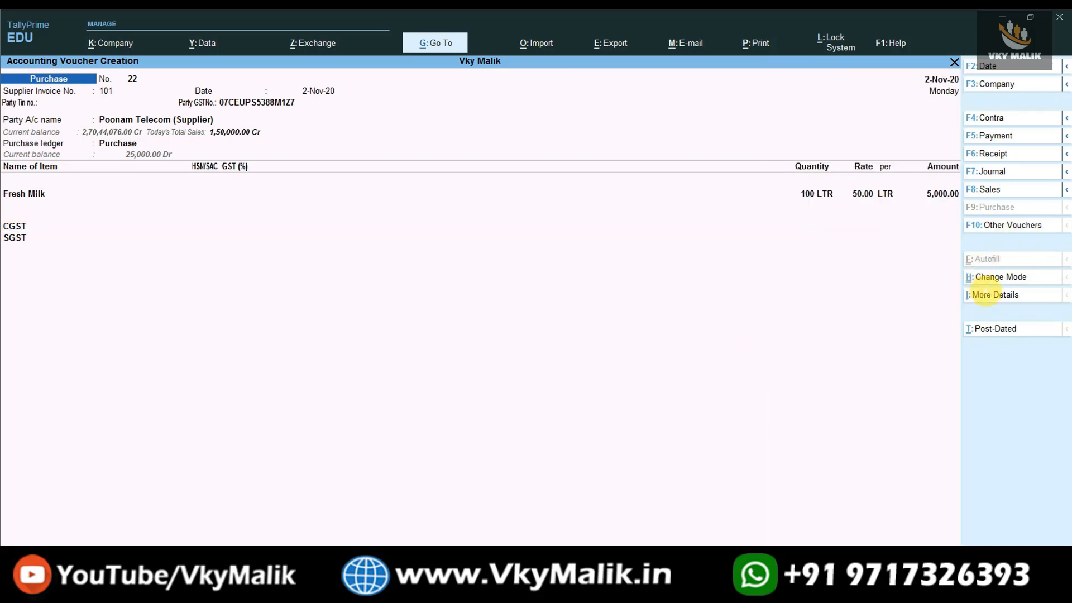
key(ctrl+i)
key(Down)
key(Down)
key(Down)
key(Down)
key(Down)
key(Down)
key(Down)
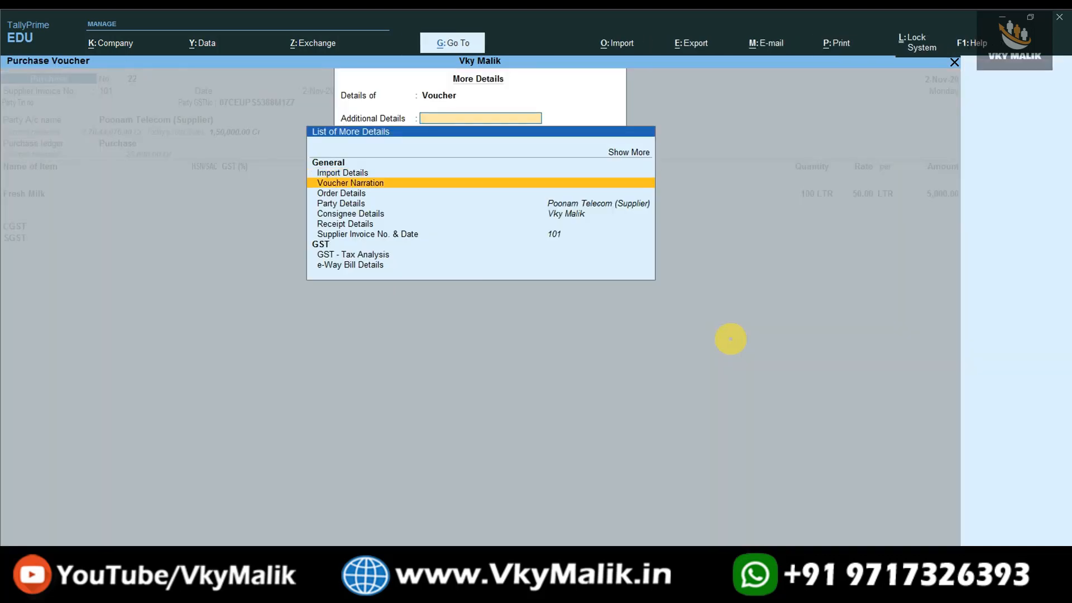
key(Down)
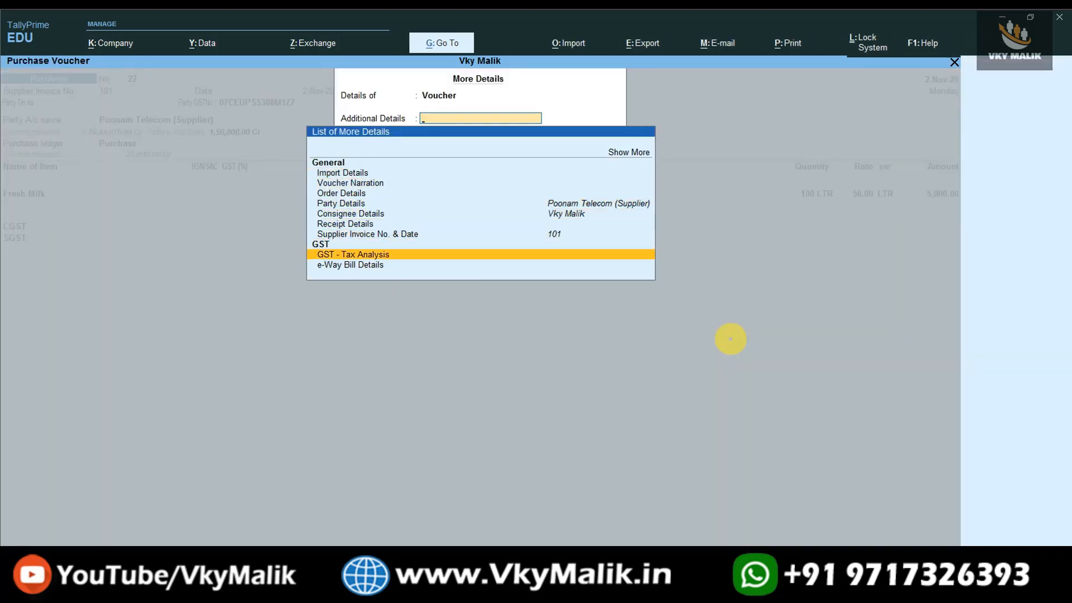
key(Return)
key(alt+F5)
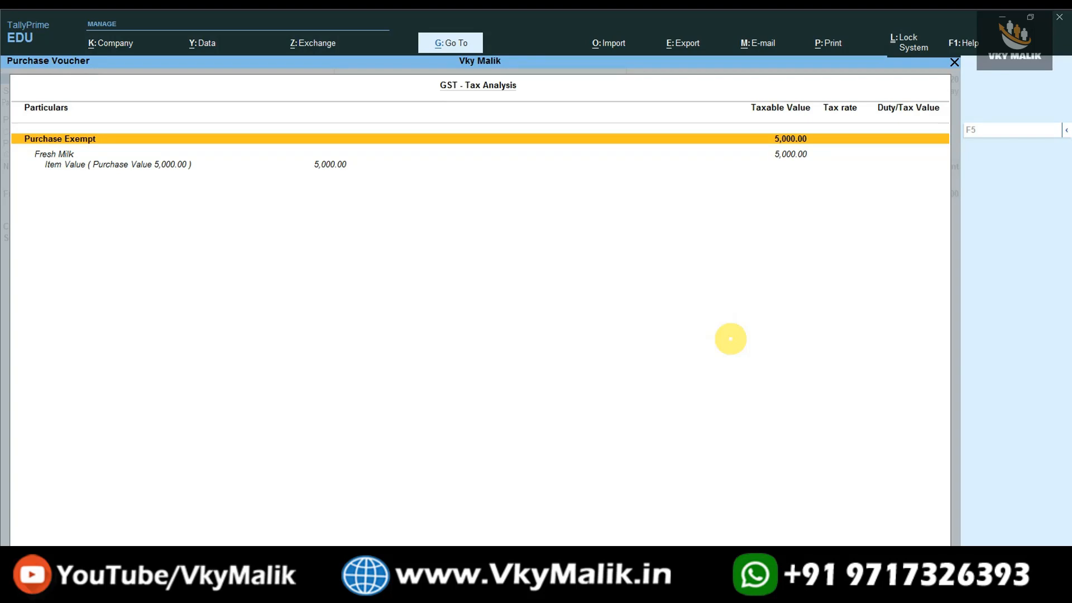
key(Escape)
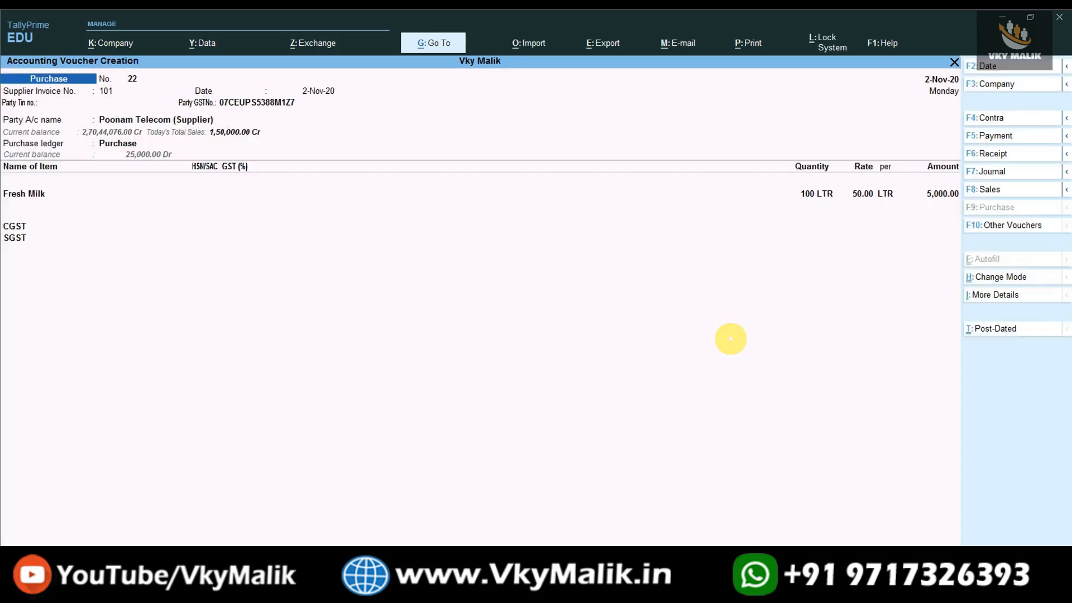
key(ctrl)
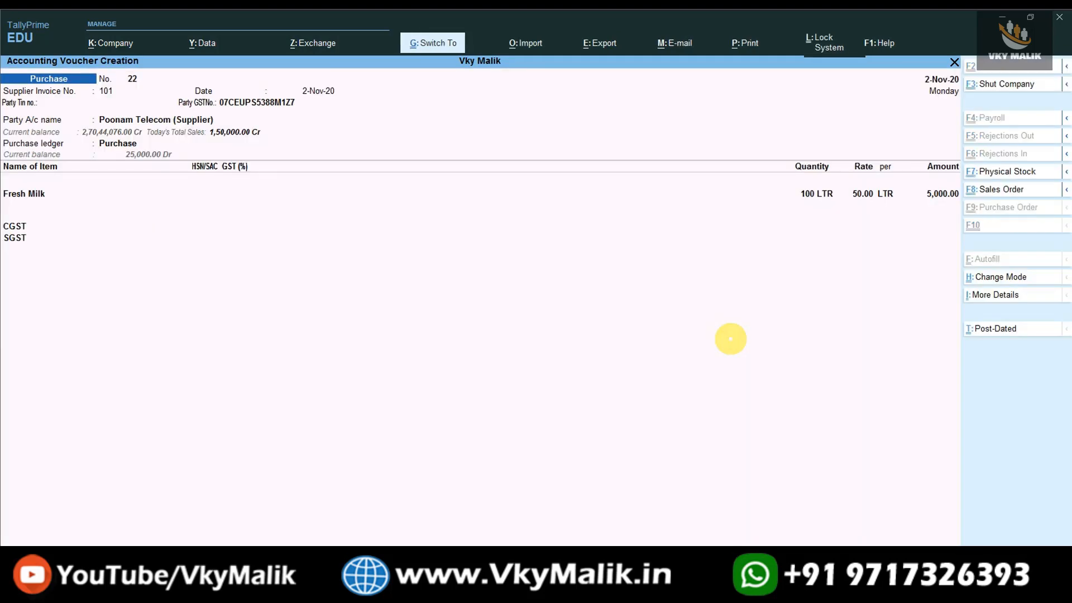
key(ctrl+a)
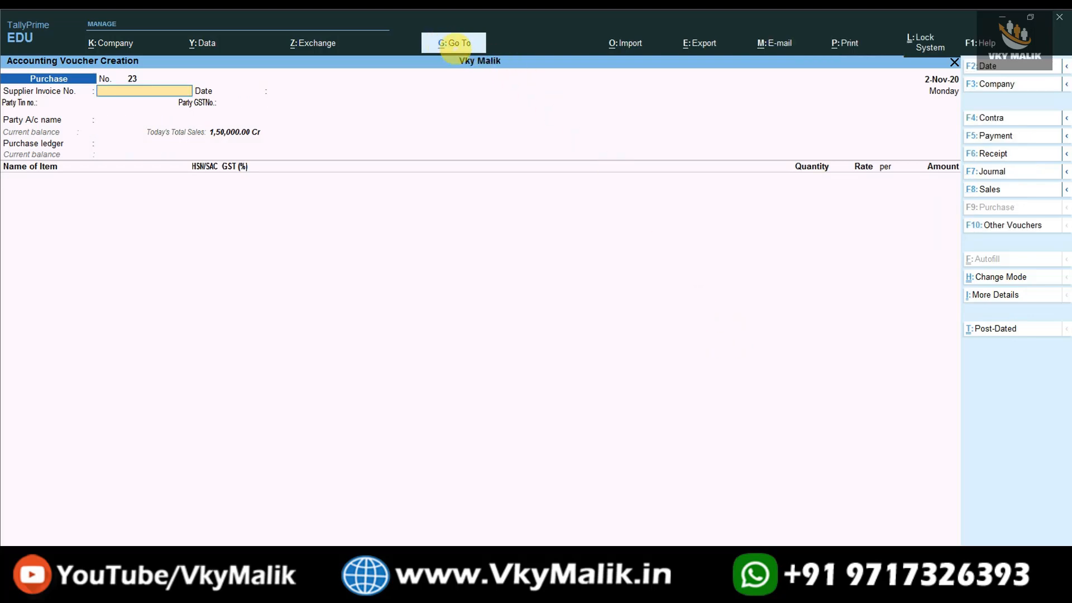
Open the GSTR-2 report and expand it to the detailed breakdown
click(455, 43)
text(Gst)
key(Down)
key(Down)
key(Return)
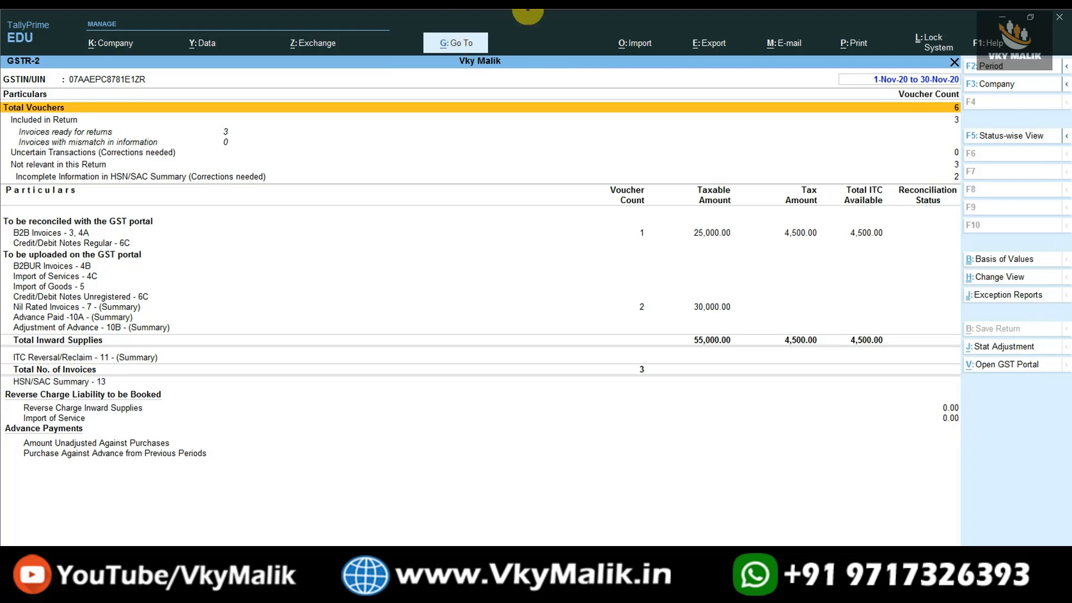
key(alt+F5)
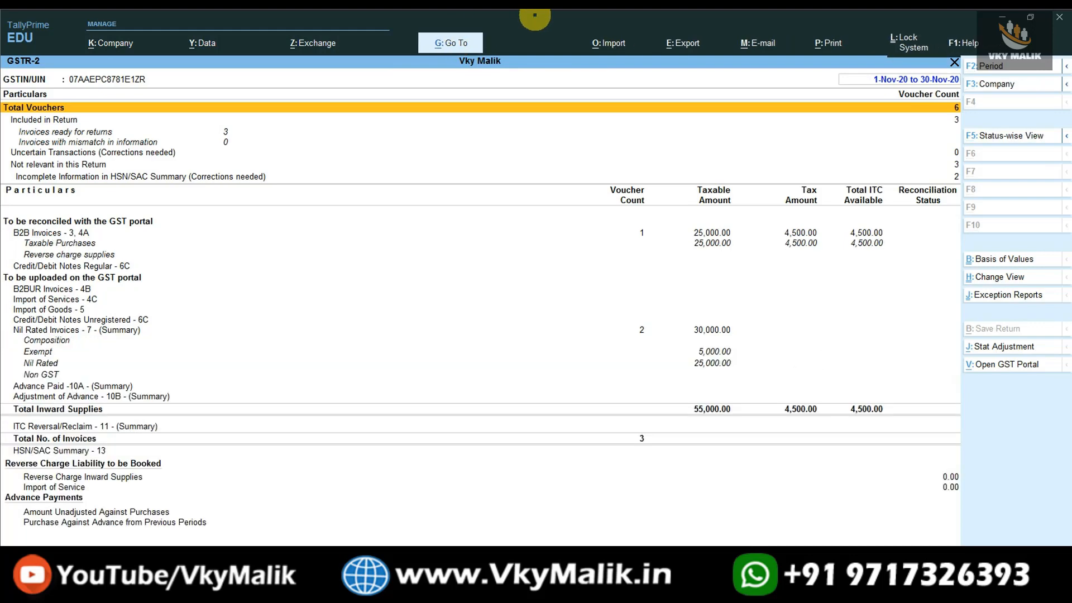
Examine the Nil Rated Invoices summary in GSTR-2 with its Nil Rated, Exempt and Non GST rows, and return to voucher entry
click(78, 330)
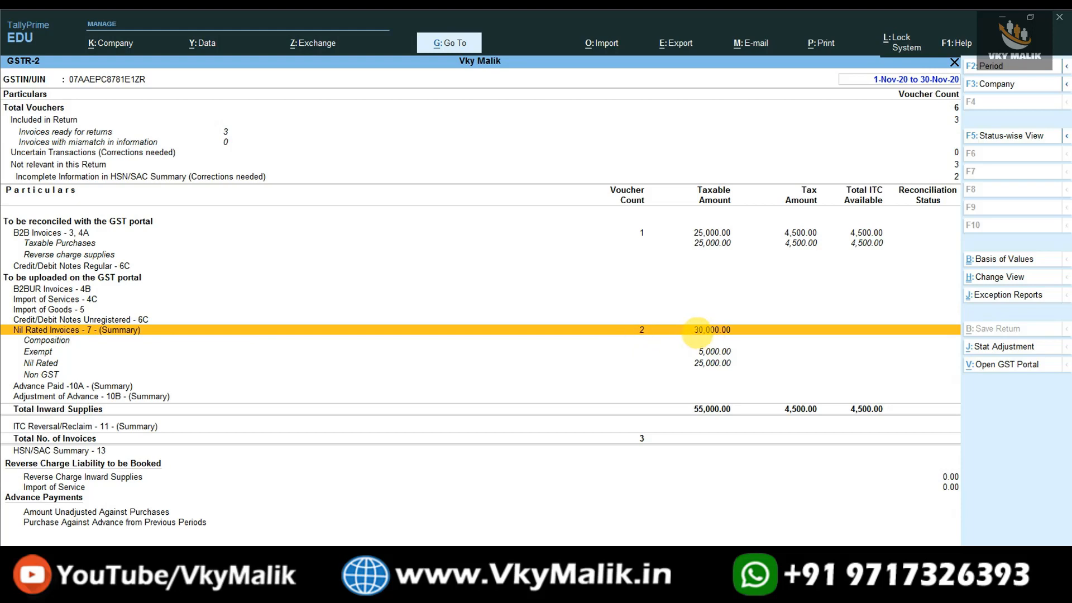
click(704, 363)
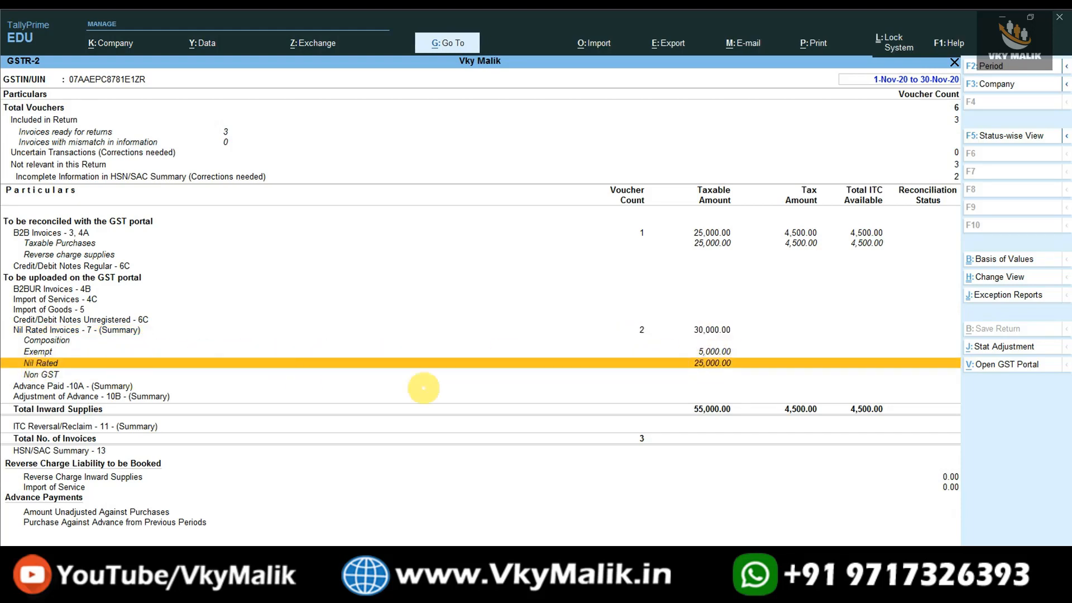
click(713, 351)
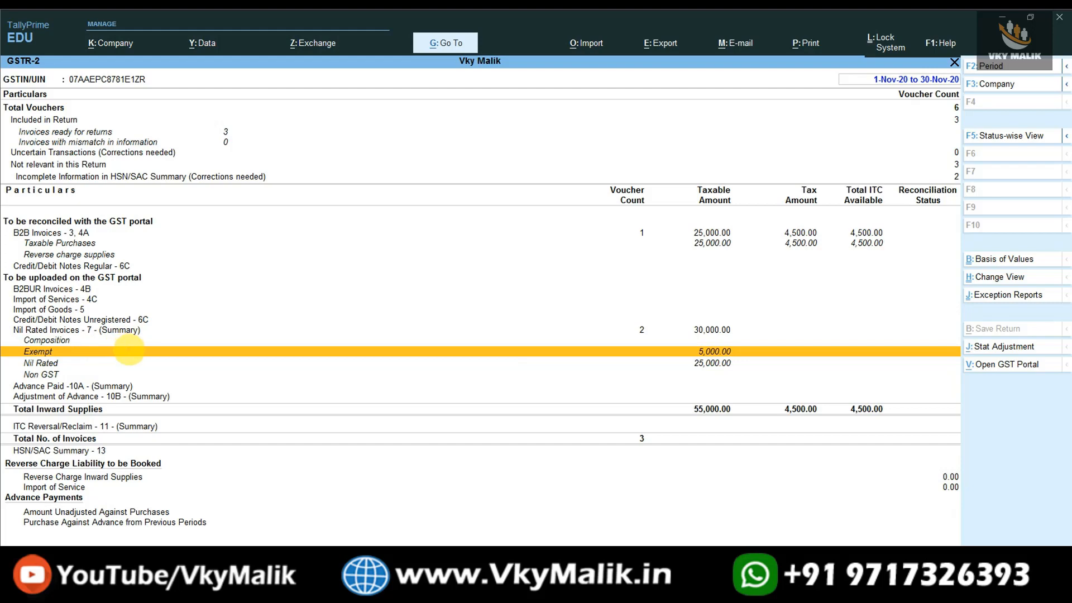
click(45, 374)
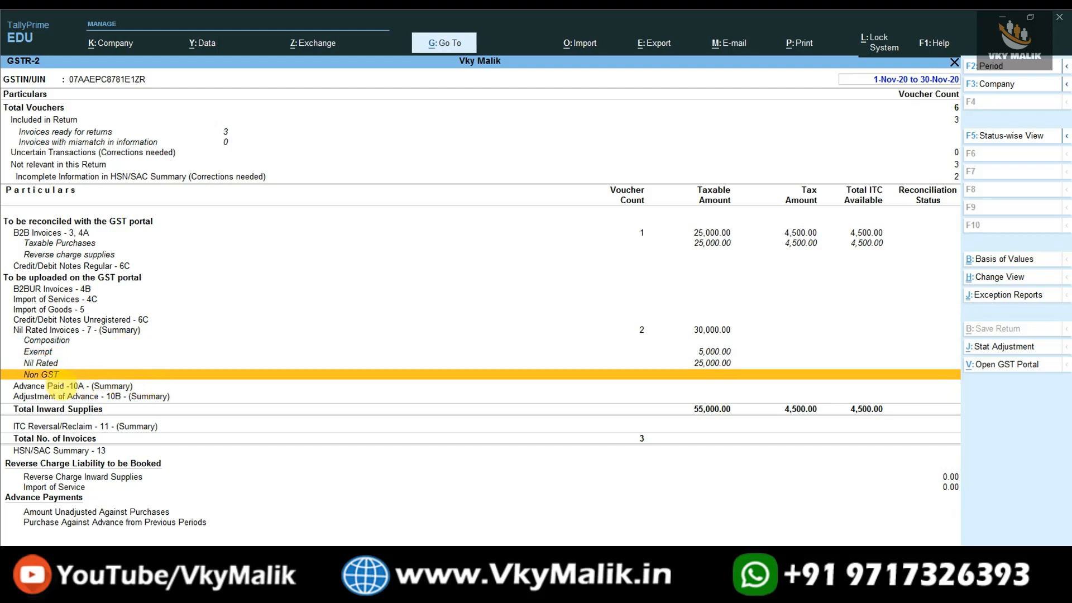
key(Escape)
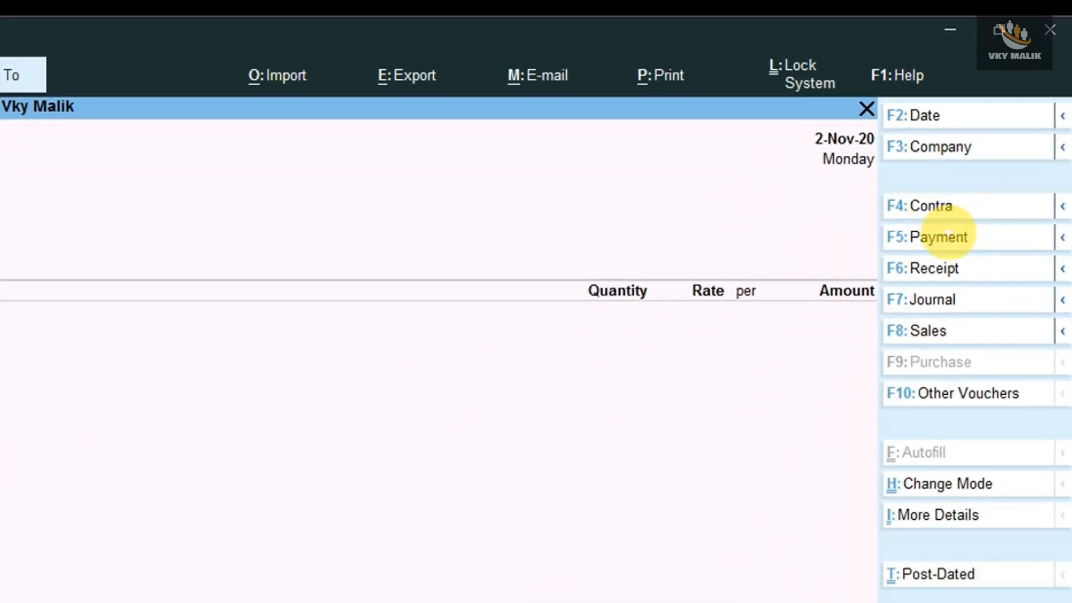
Start a payment voucher with HDFC Bank as the account
click(949, 234)
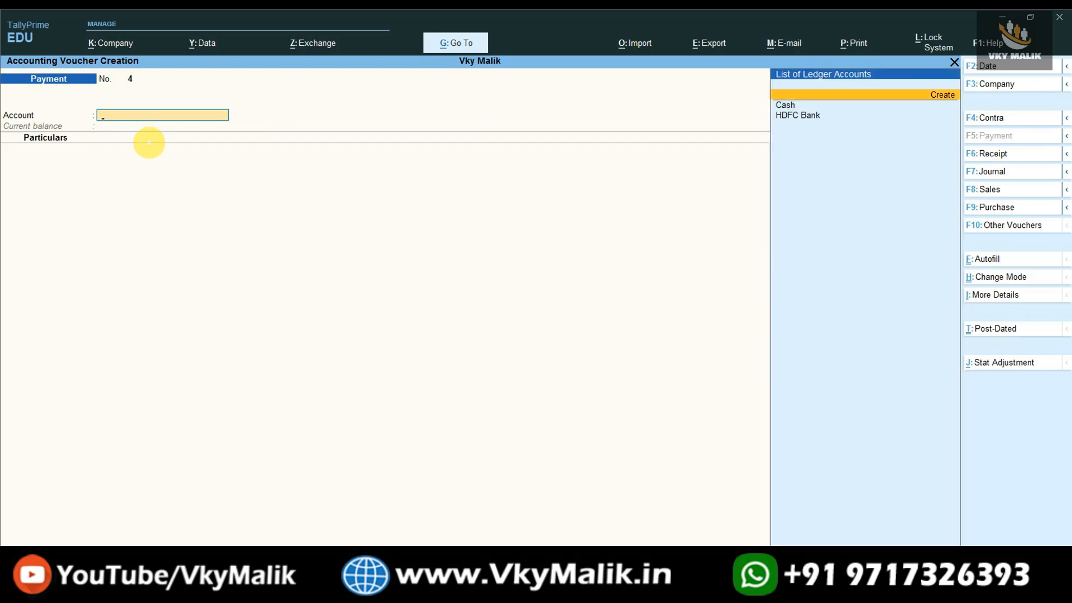
key(Down)
key(Return)
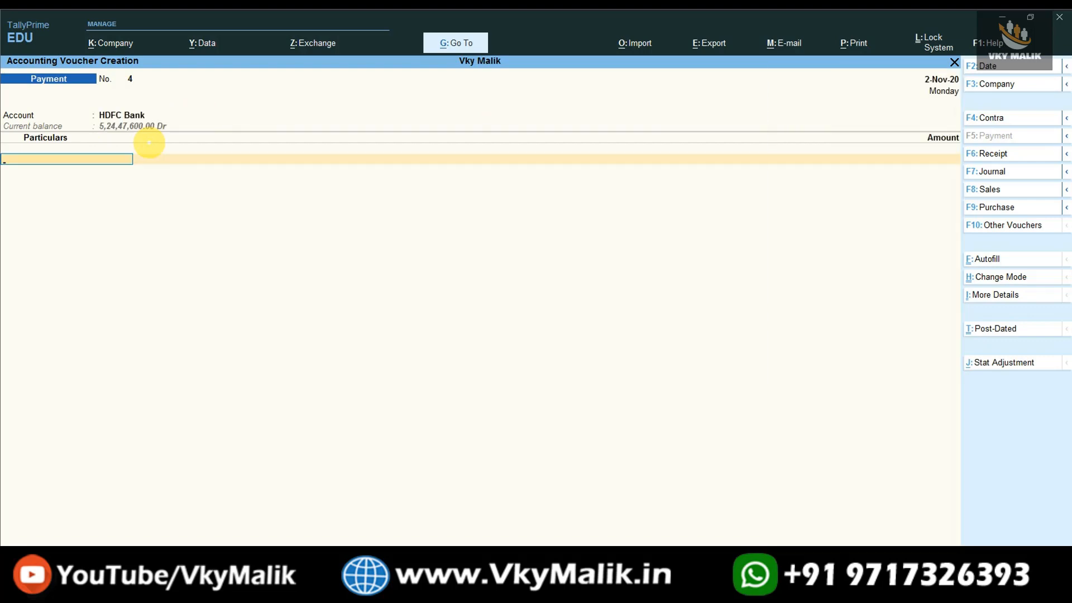
Create a ledger named Petrol under Indirect Expenses from the payment voucher, with cost centres and interest calculation set to No
key(alt+c)
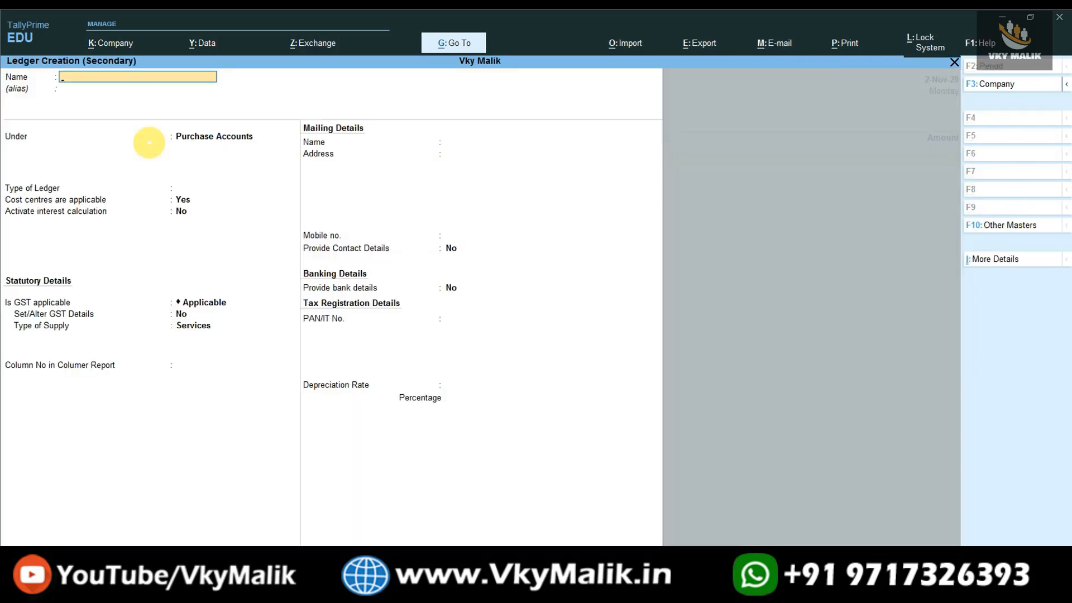
text(Petrol)
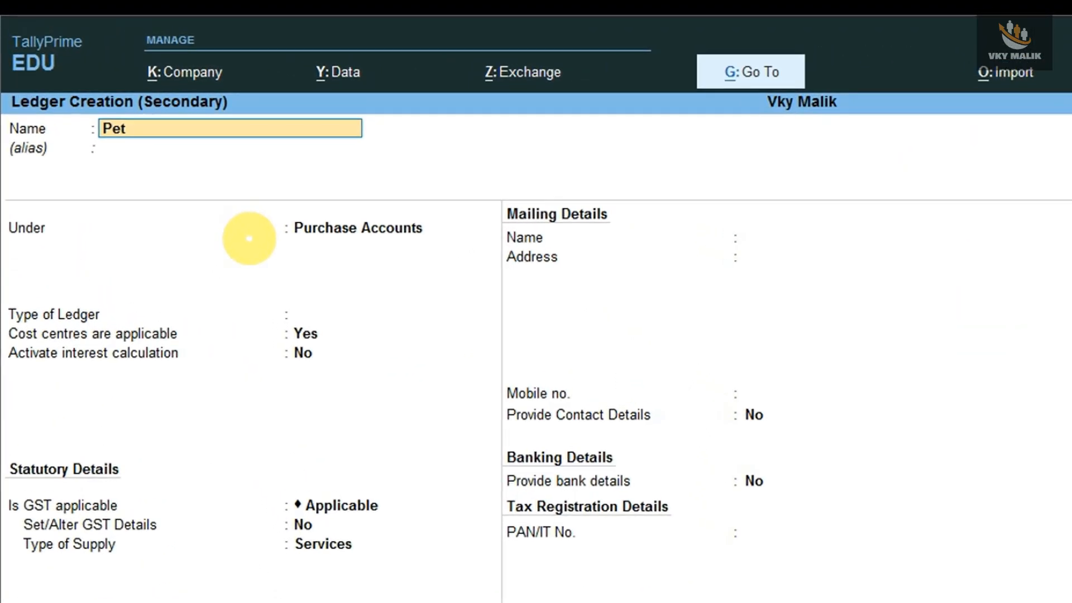
key(Return)
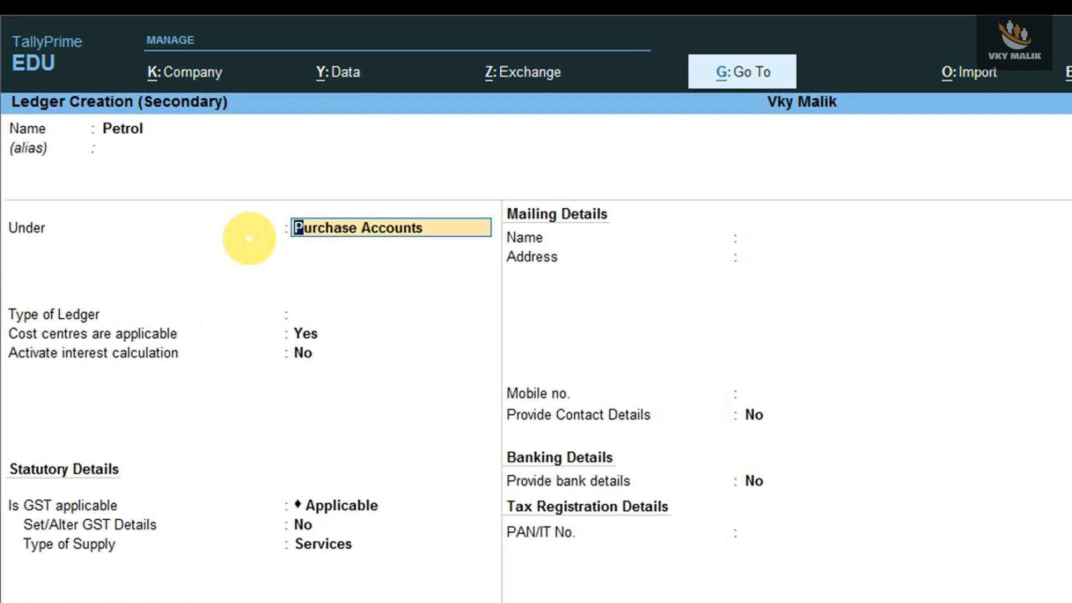
text(In)
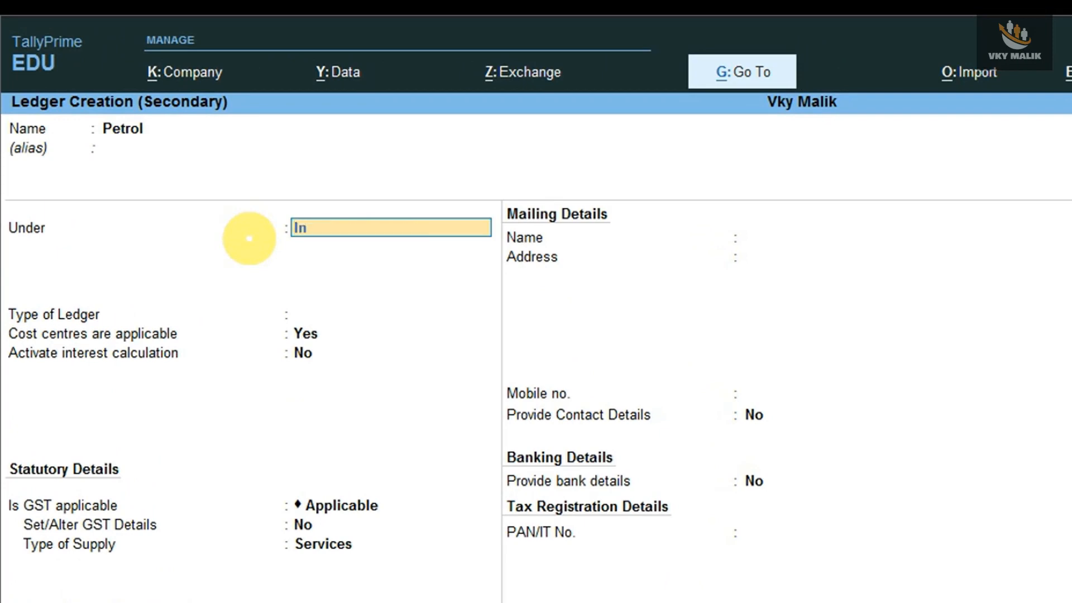
key(Return)
key(Return)
key(Return)
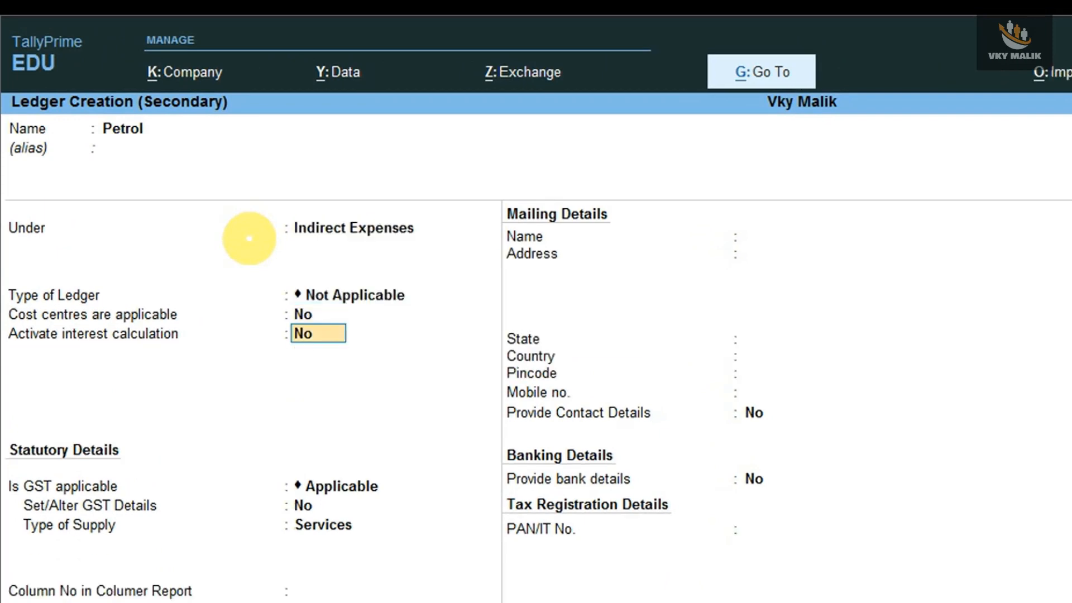
key(Return)
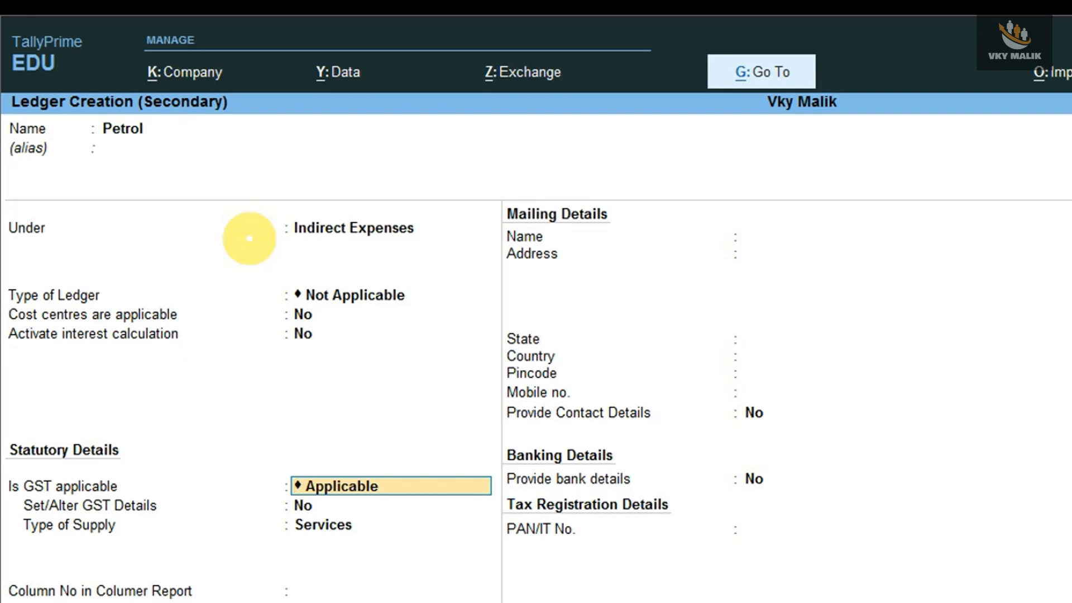
Keep GST applicable for Petrol, enable its GST details and mark it as non-GST goods, leaving the description and HSN/SAC blank
key(Return)
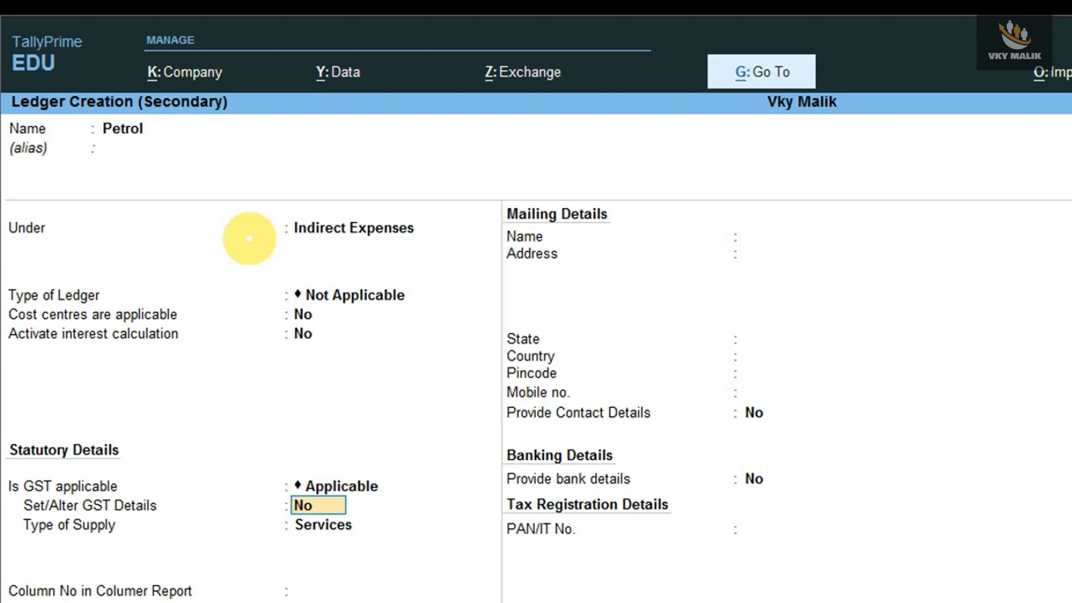
key(y)
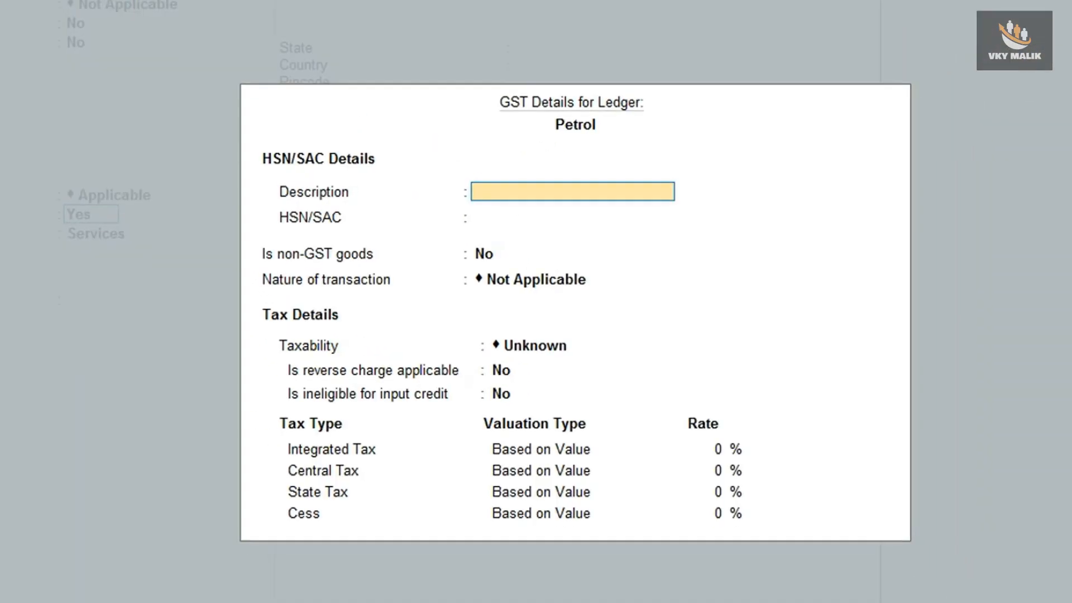
key(Return)
key(Return)
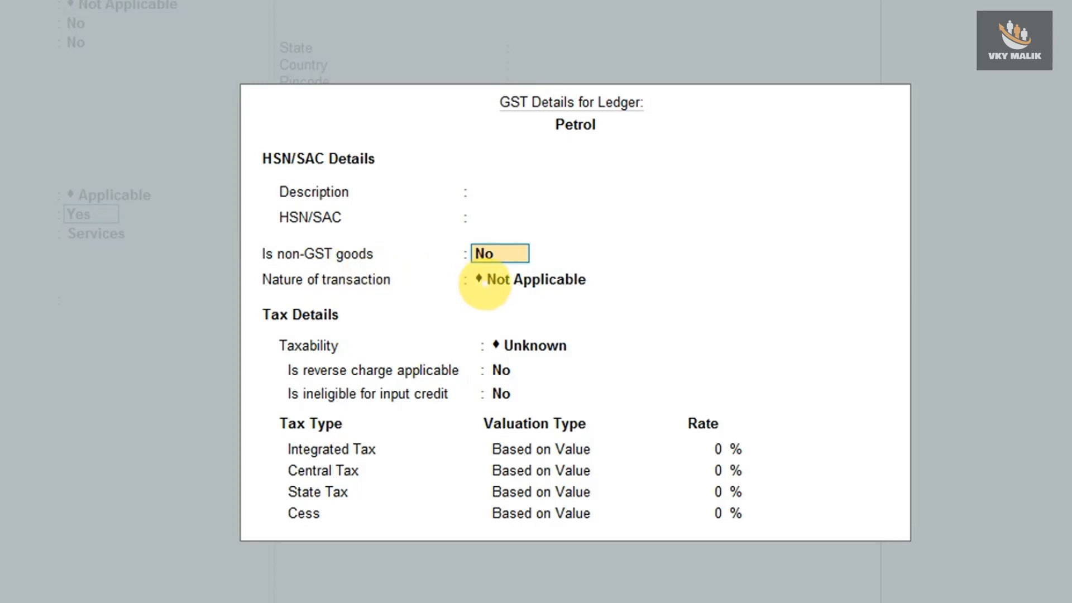
text(y)
key(Return)
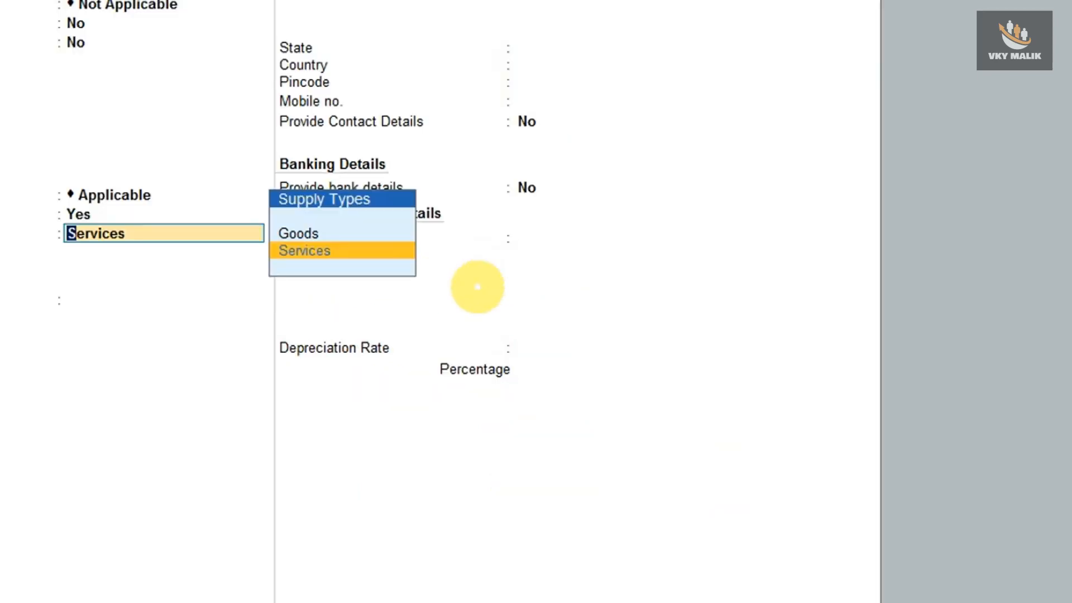
Reopen the Petrol ledger's GST details, review their configuration options and the non-GST goods setting, and quit without changing them
key(BackSpace)
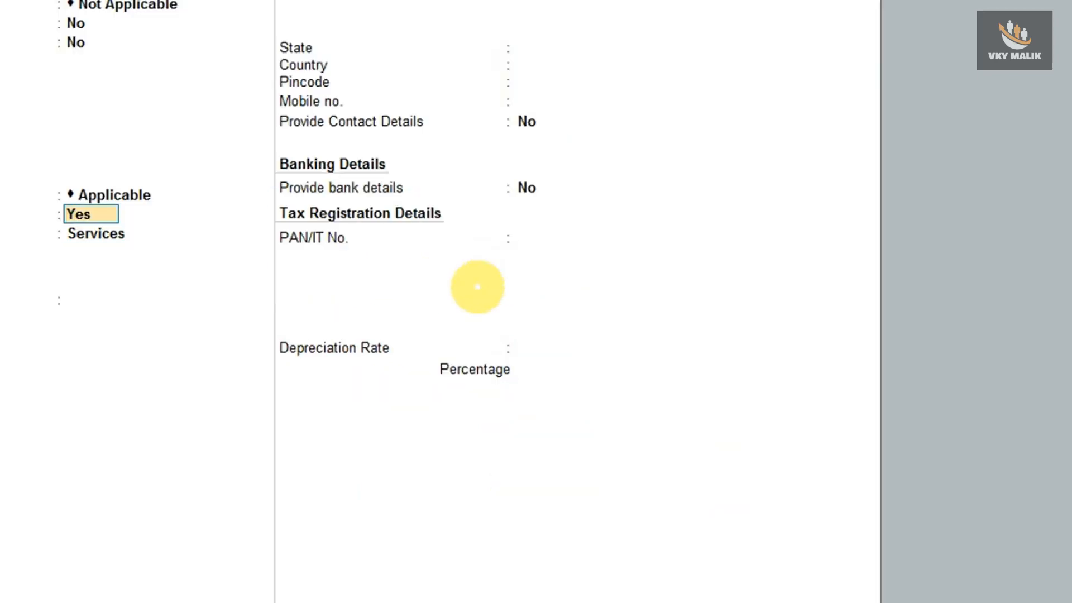
key(Return)
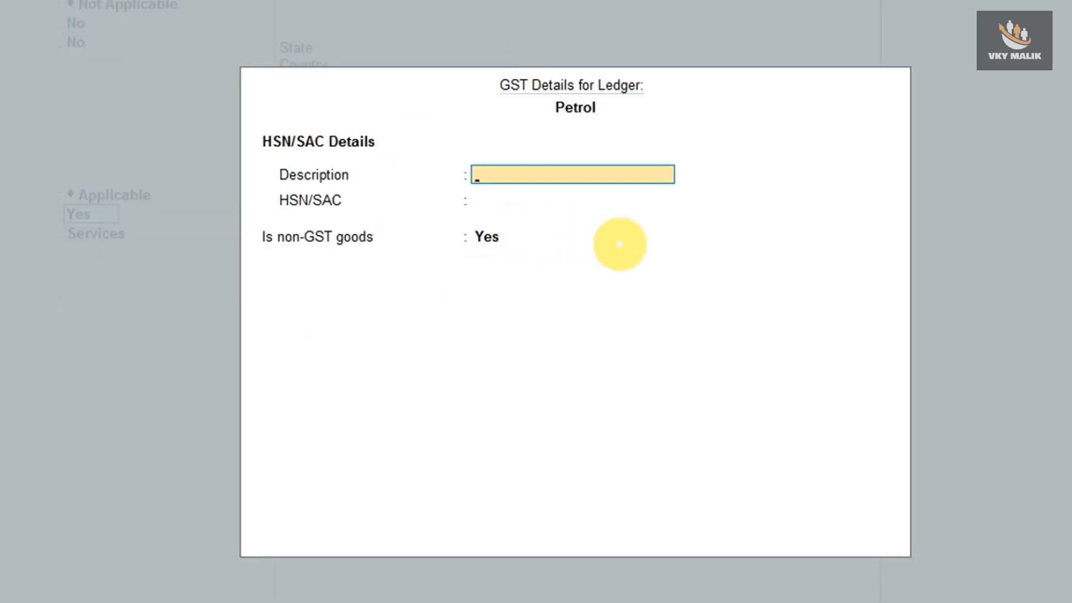
key(F12)
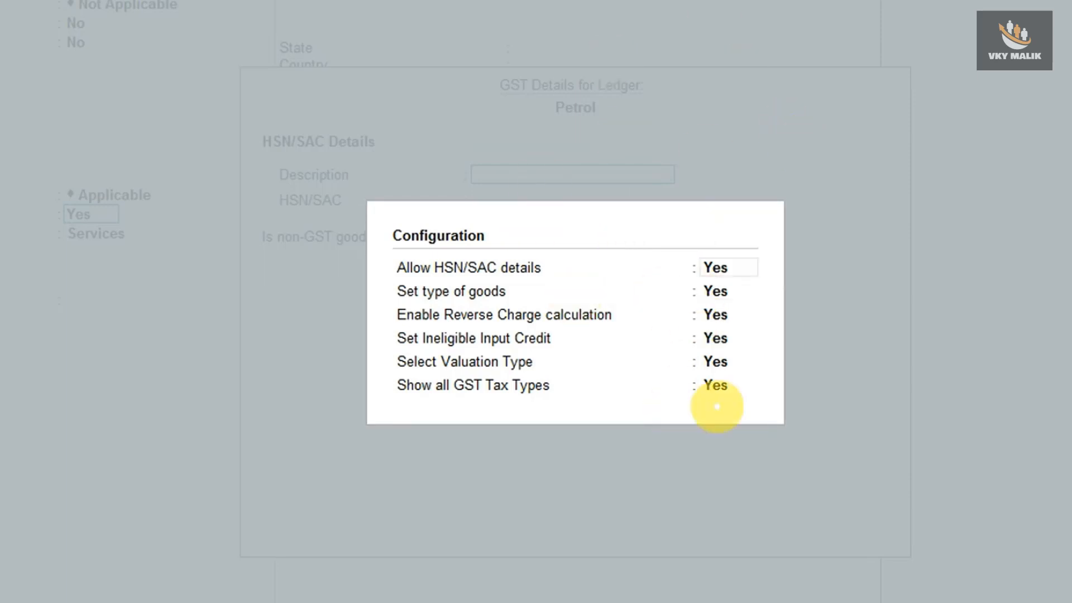
key(Escape)
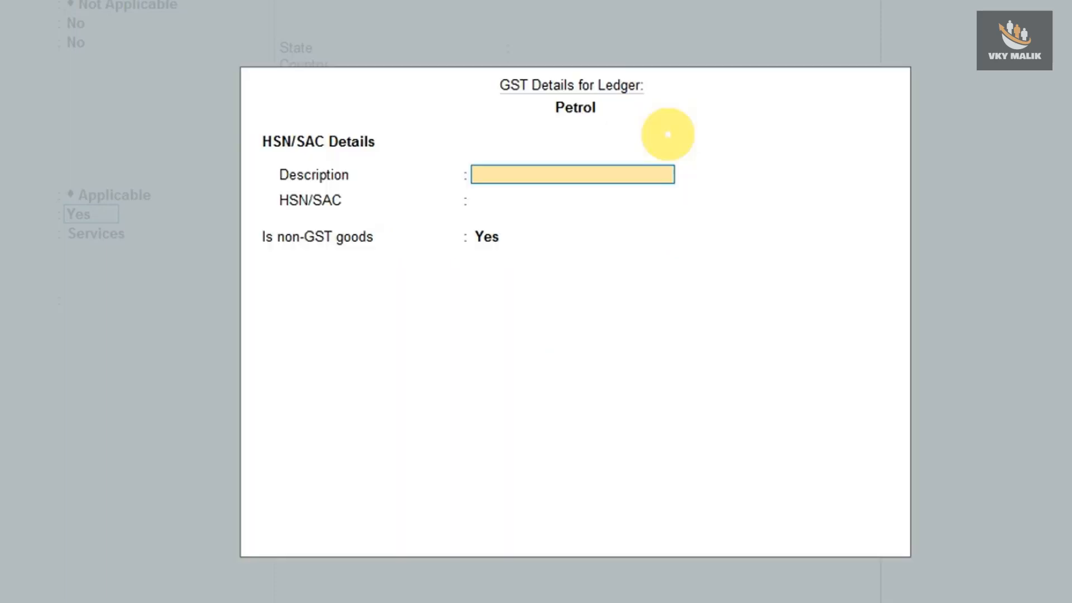
click(493, 238)
key(Escape)
key(Escape)
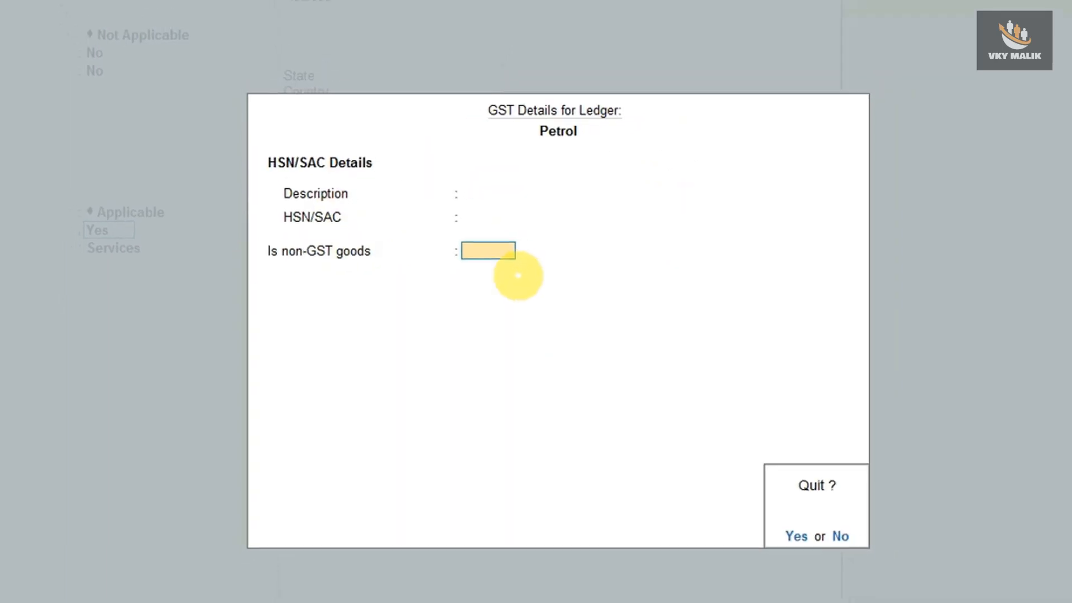
key(y)
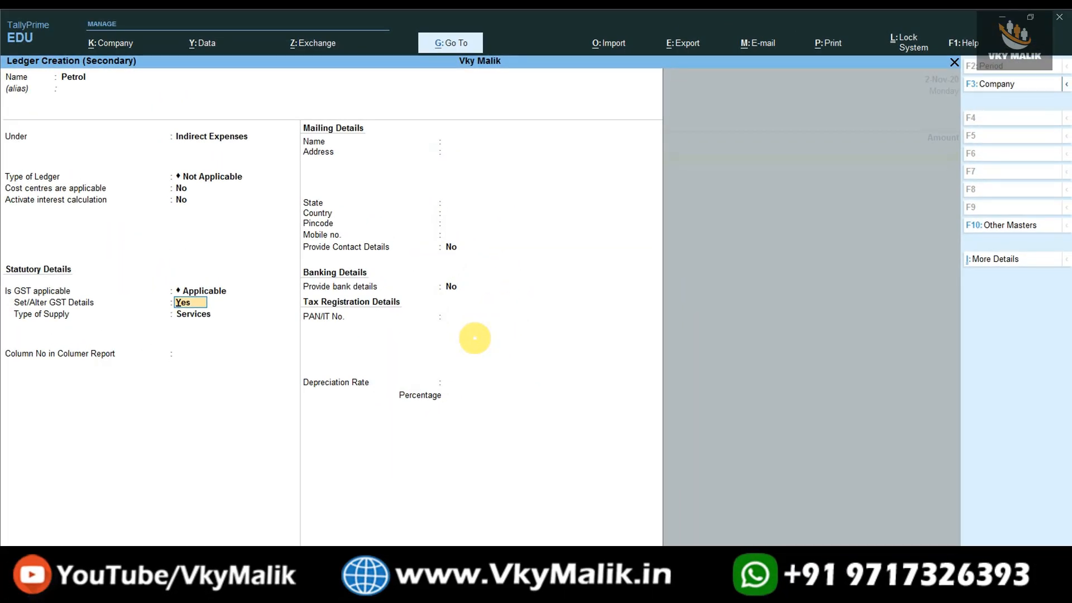
Save the Petrol ledger into the payment voucher and enter an amount of 10000 for it
key(ctrl)
key(ctrl+a)
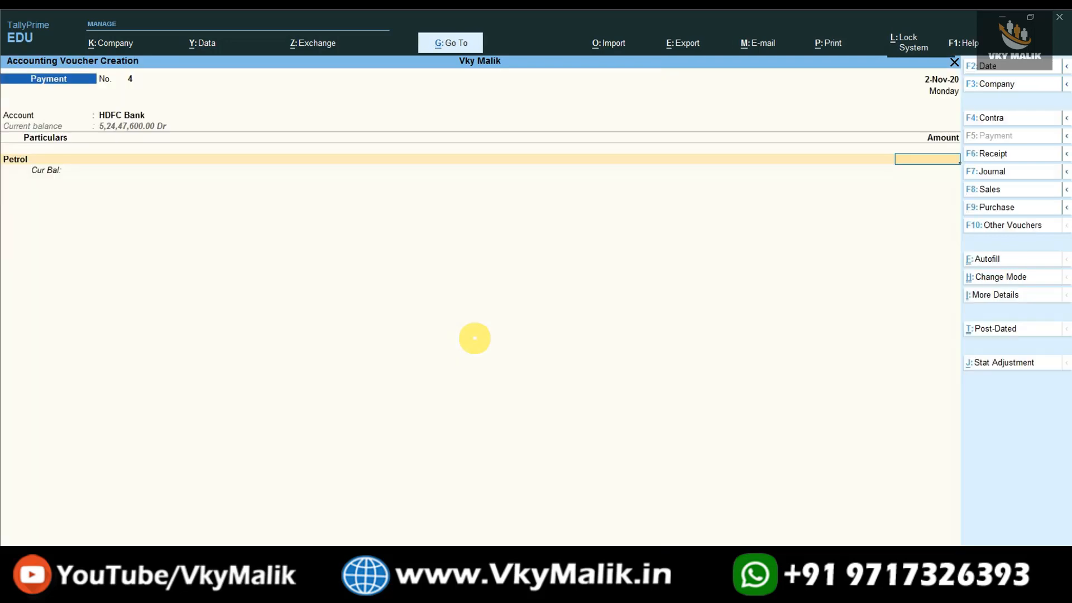
text(1)
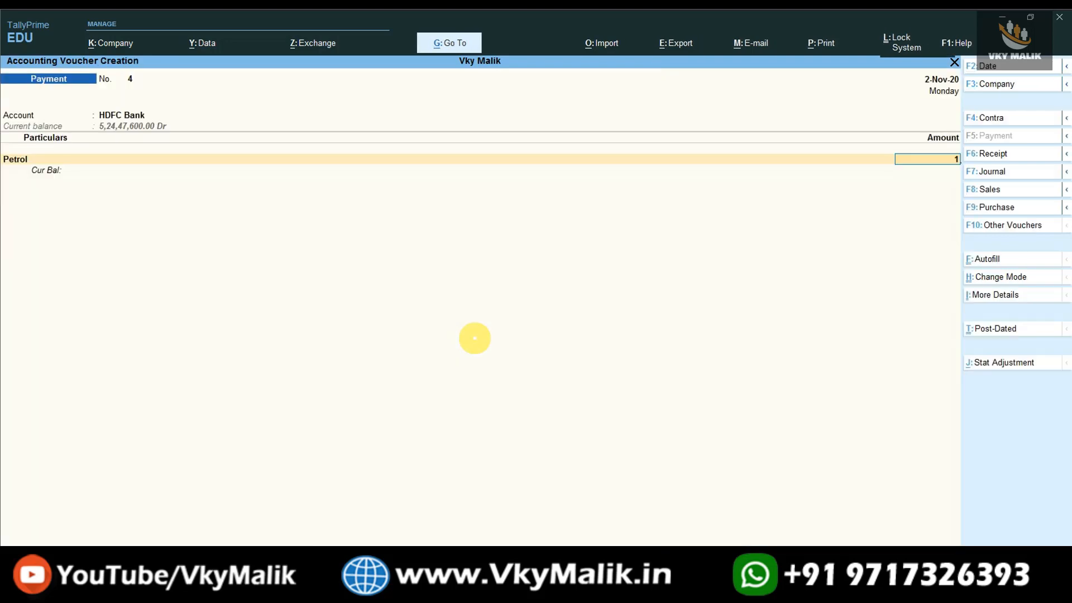
text(0000)
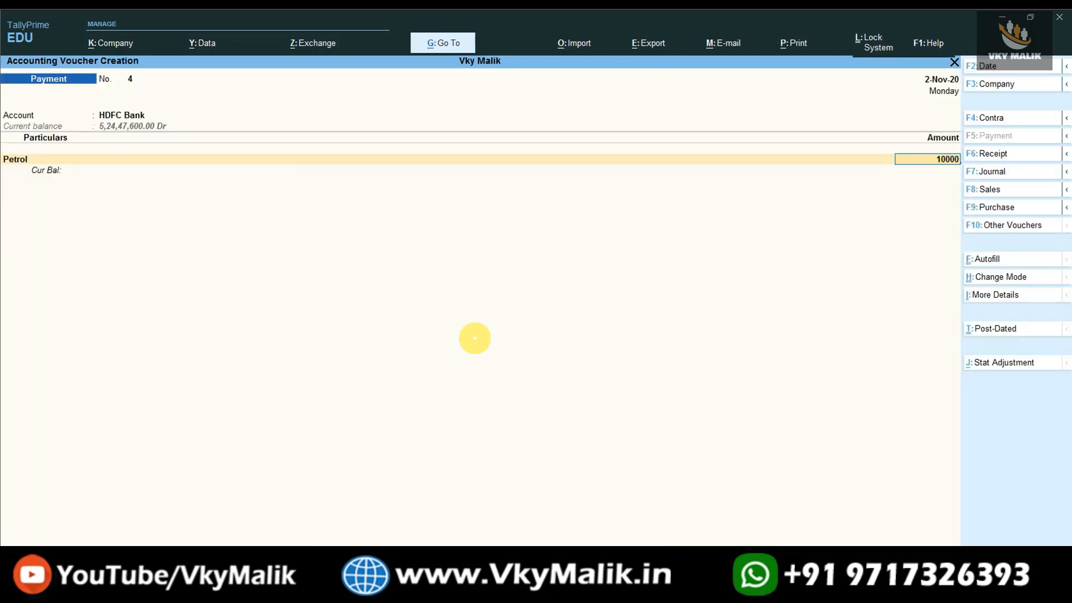
Save the petrol payment voucher and open the GSTR-2 report
key(Return)
key(ctrl+a)
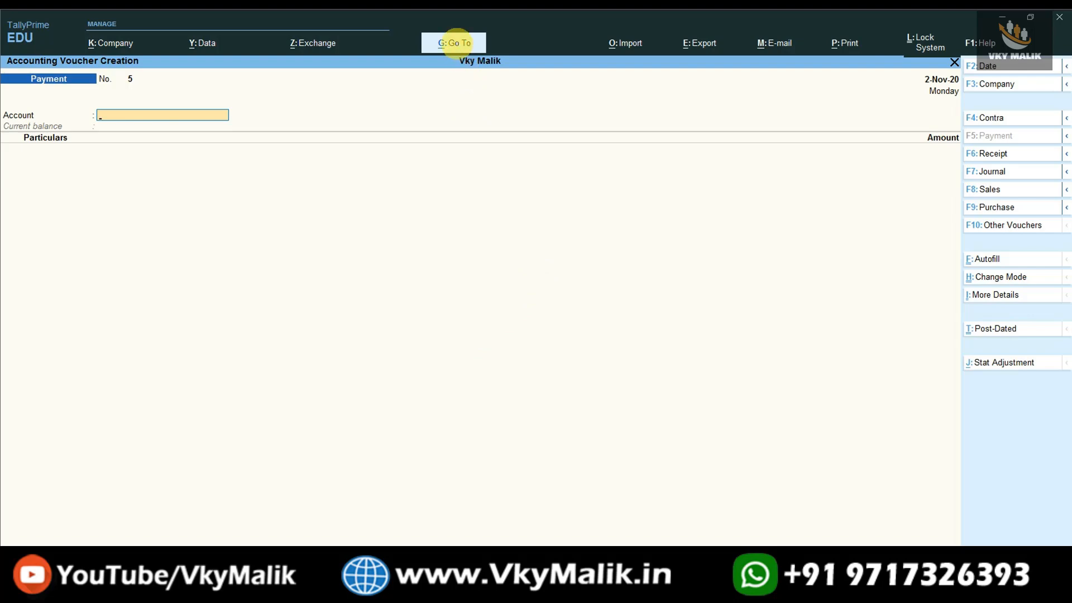
click(454, 43)
text(Gst)
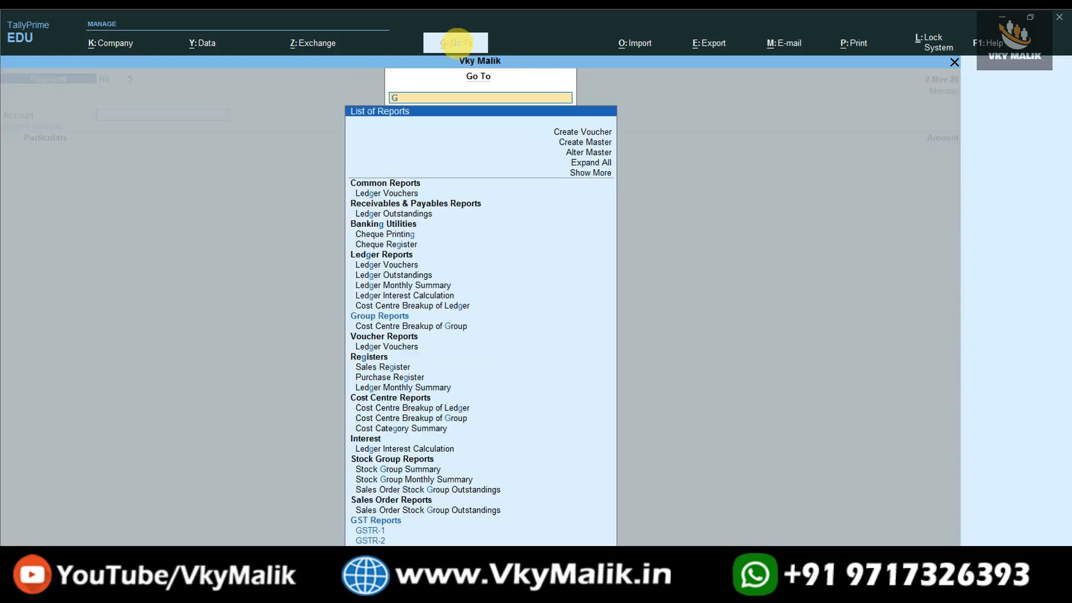
key(Down)
key(Down)
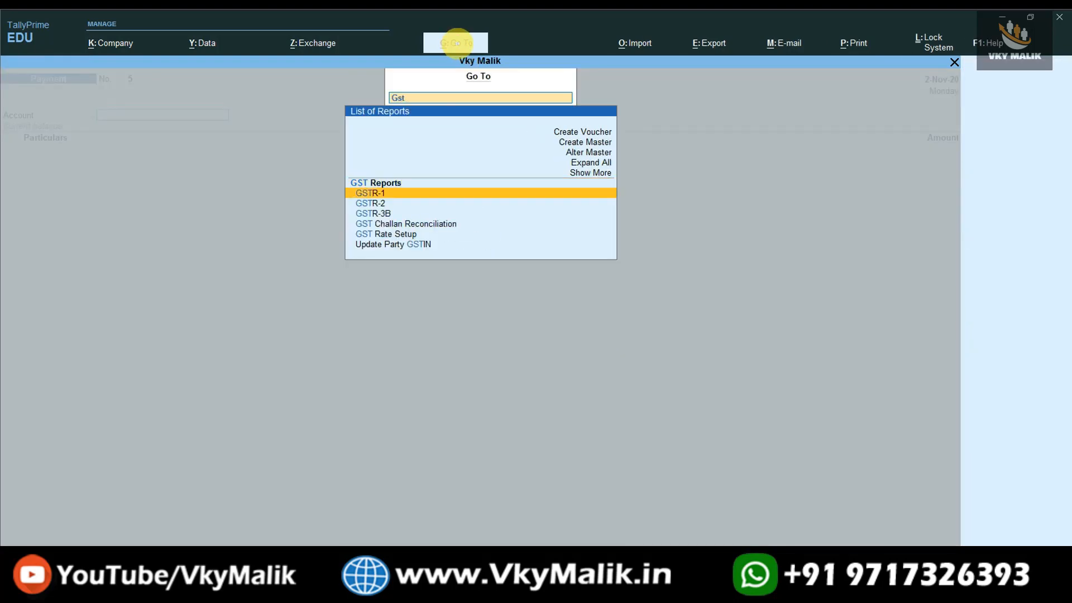
key(Return)
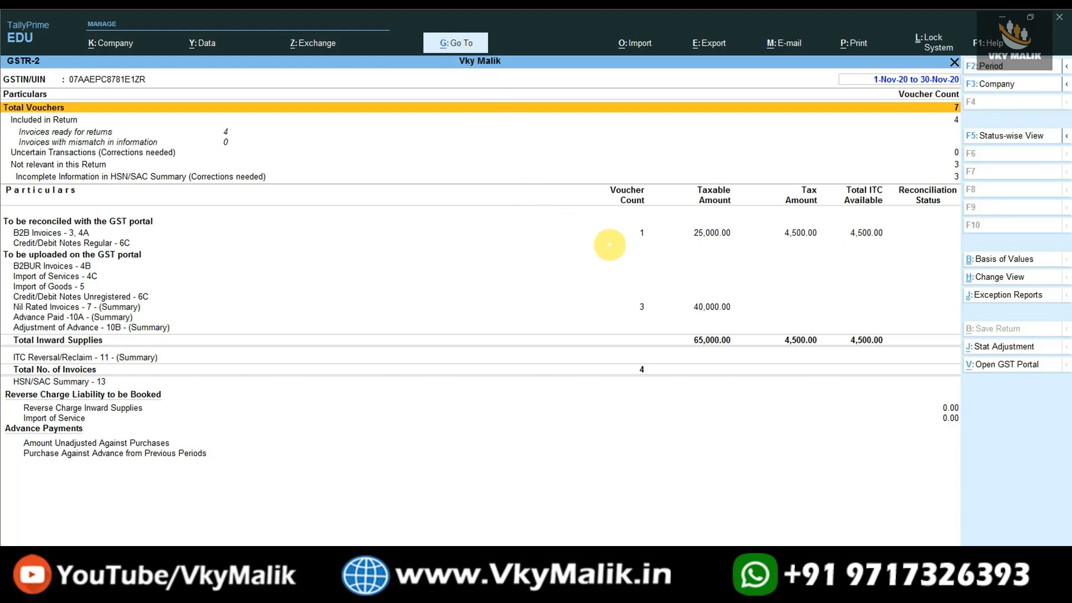
Expand the GSTR-2 details, examine the exempt, nil-rated and non-GST purchases under Nil Rated Invoices, and return to the Gateway of Tally
click(706, 306)
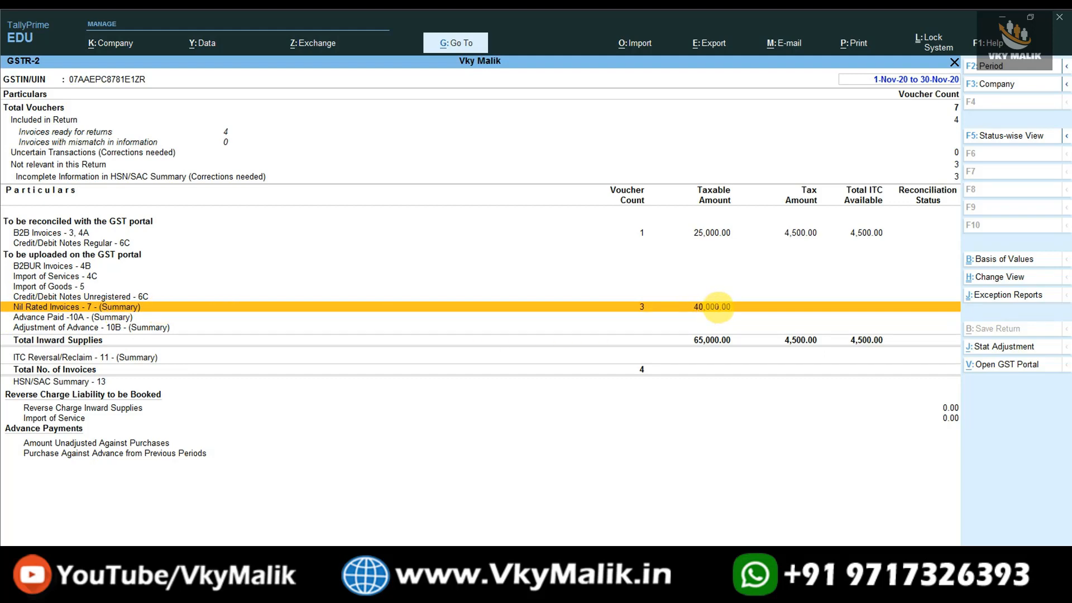
key(alt+F5)
key(Down)
key(Down)
key(Down)
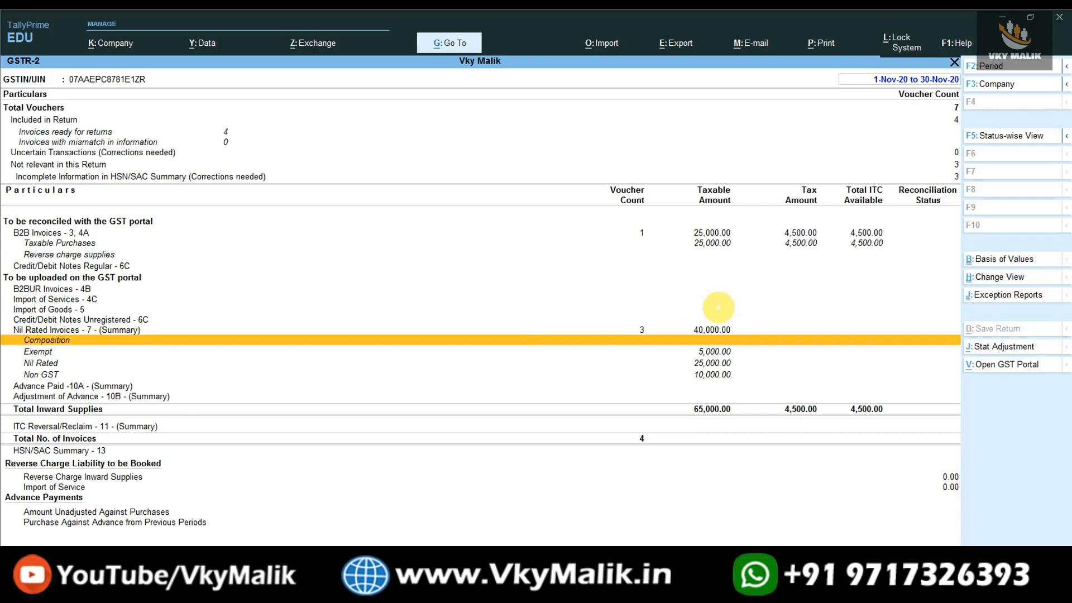
key(Down)
key(Up)
key(Up)
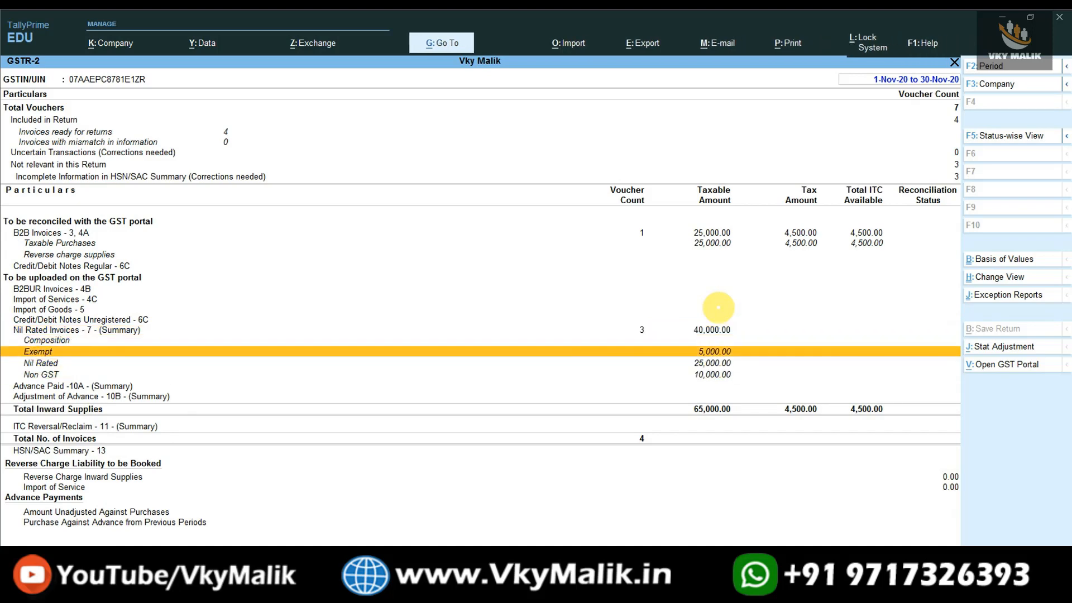
key(Down)
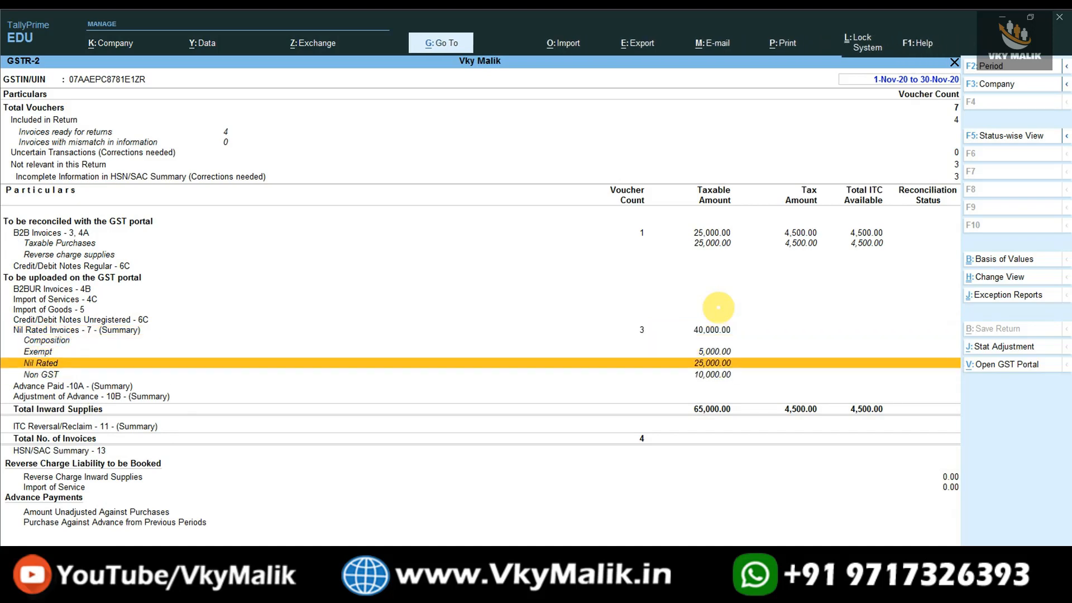
key(Down)
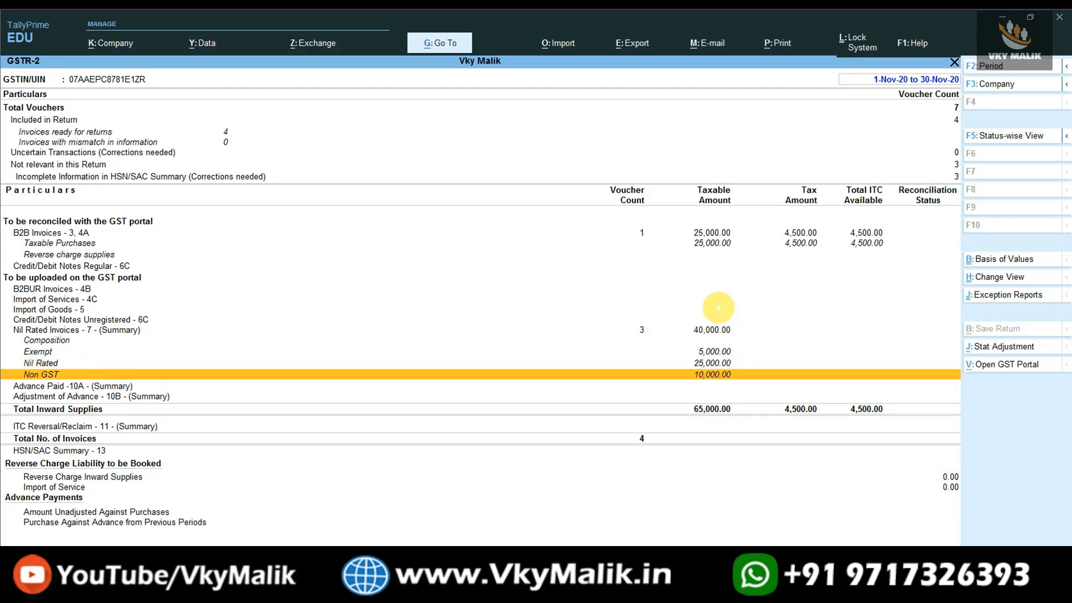
key(Up)
key(Up)
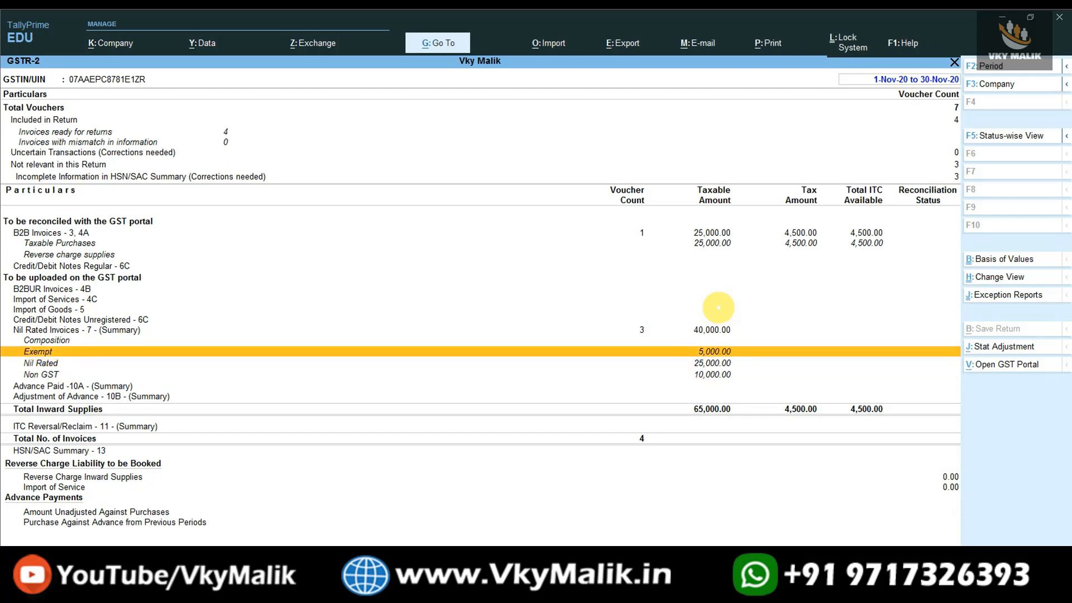
key(Escape)
key(Escape)
key(c)
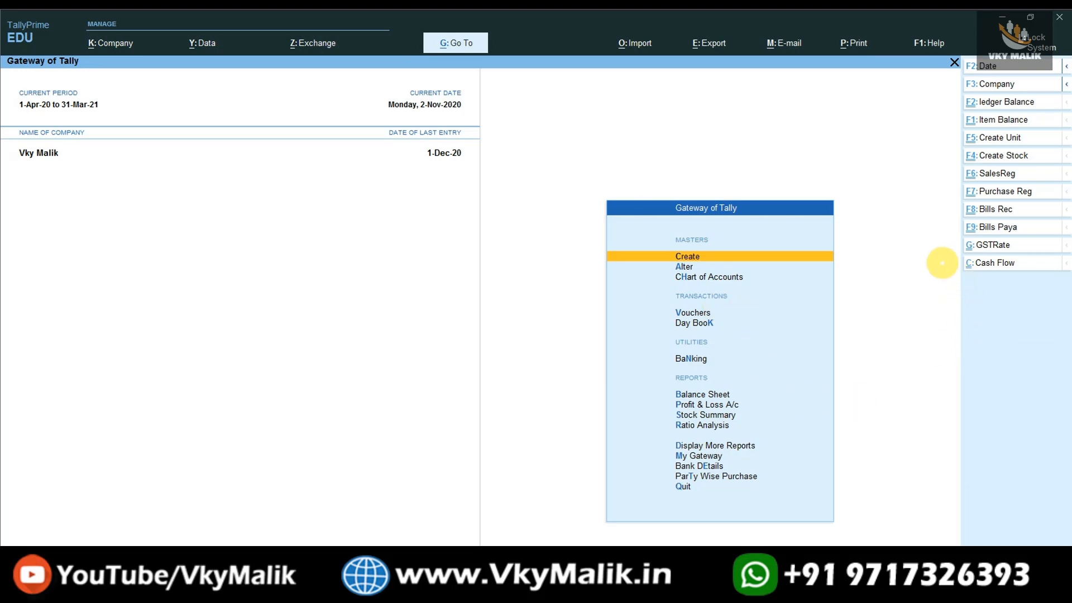
Look over the My Gateway, Bank Details and Party Wise Purchase entries in the Gateway of Tally
key(Up)
key(Up)
key(Up)
key(Up)
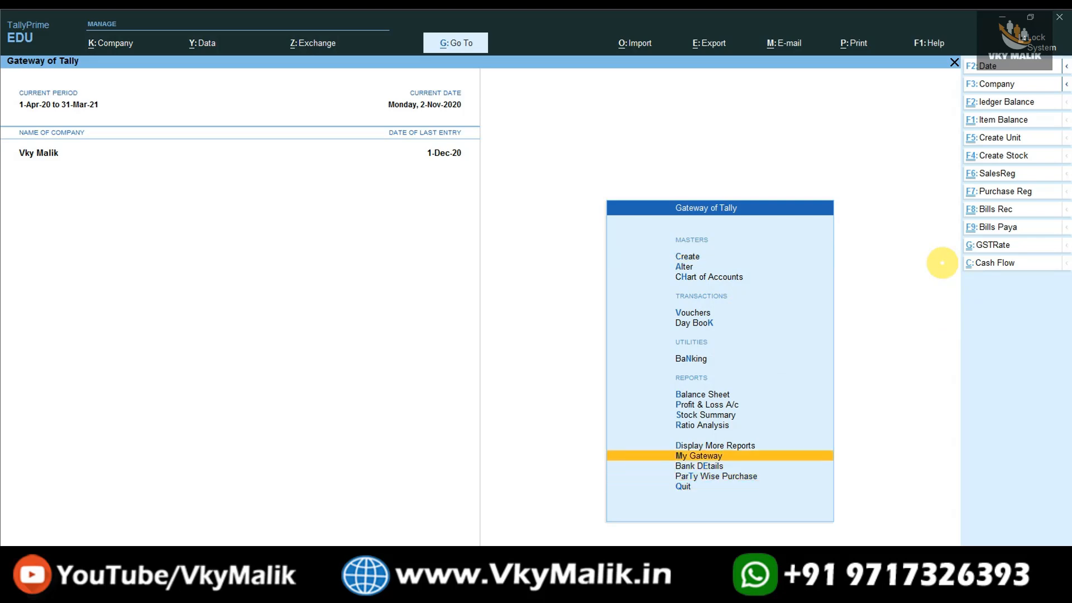
key(Down)
key(Down)
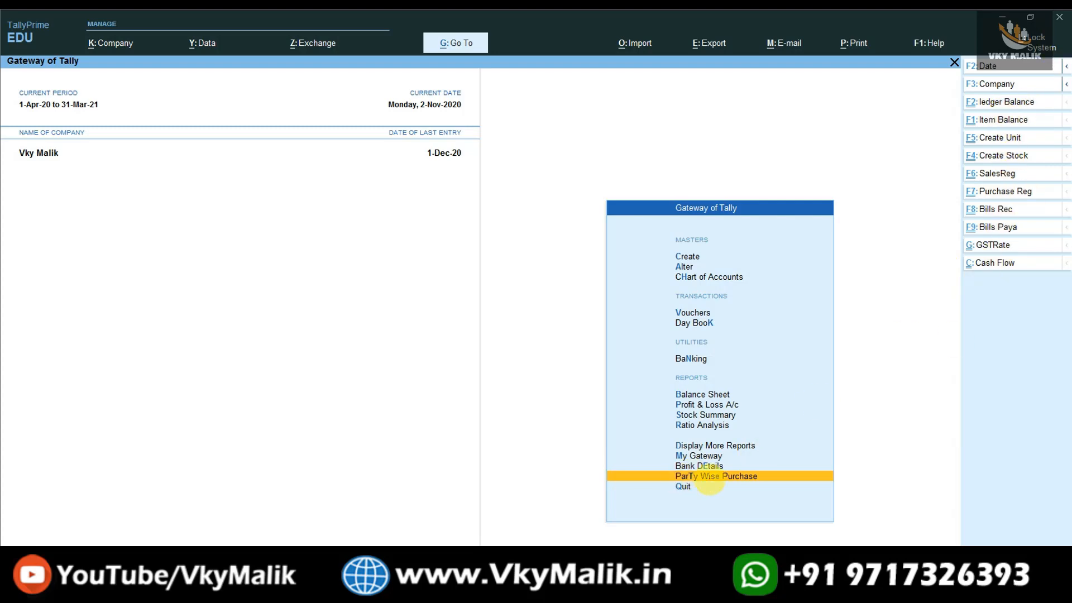
key(Up)
key(Up)
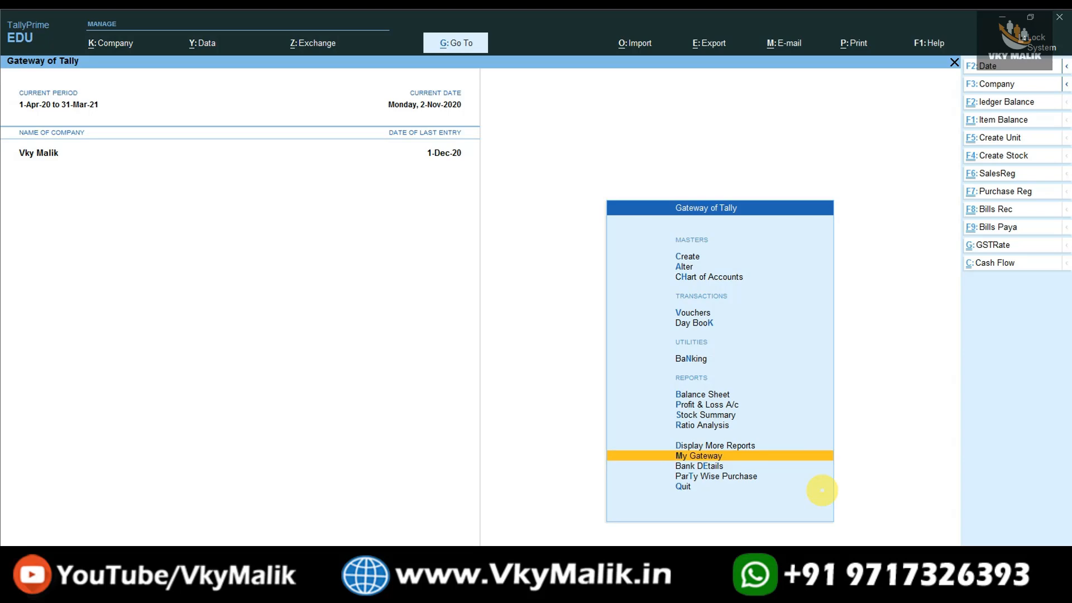
Open My Gateway, look through its sales and inventory report options, and return to the Gateway of Tally
key(Return)
key(Down)
key(Down)
key(Down)
key(Down)
key(Down)
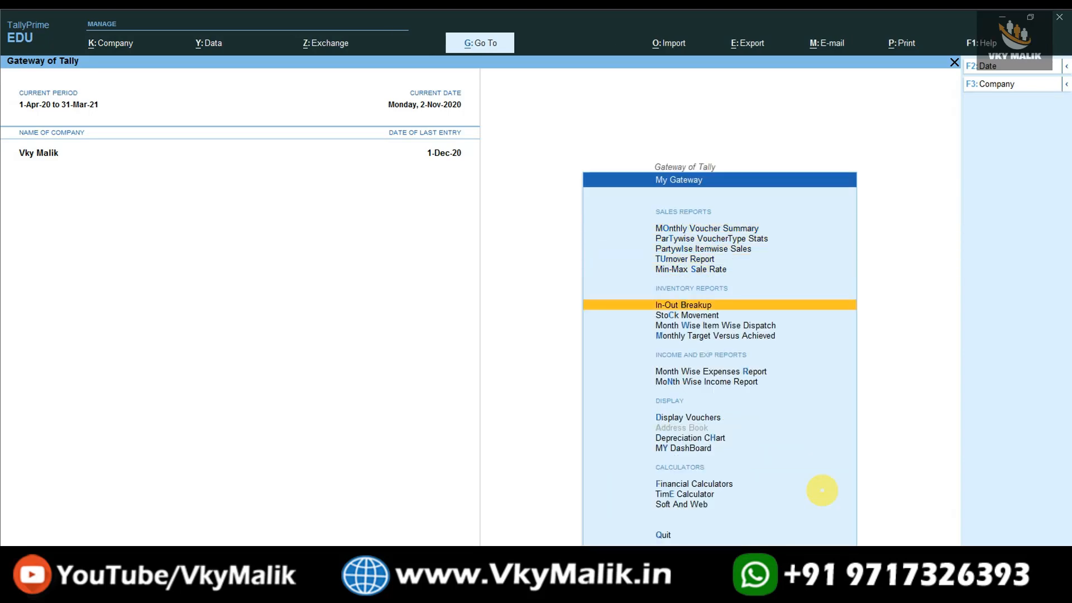
key(Down)
key(Down)
key(Down)
key(Escape)
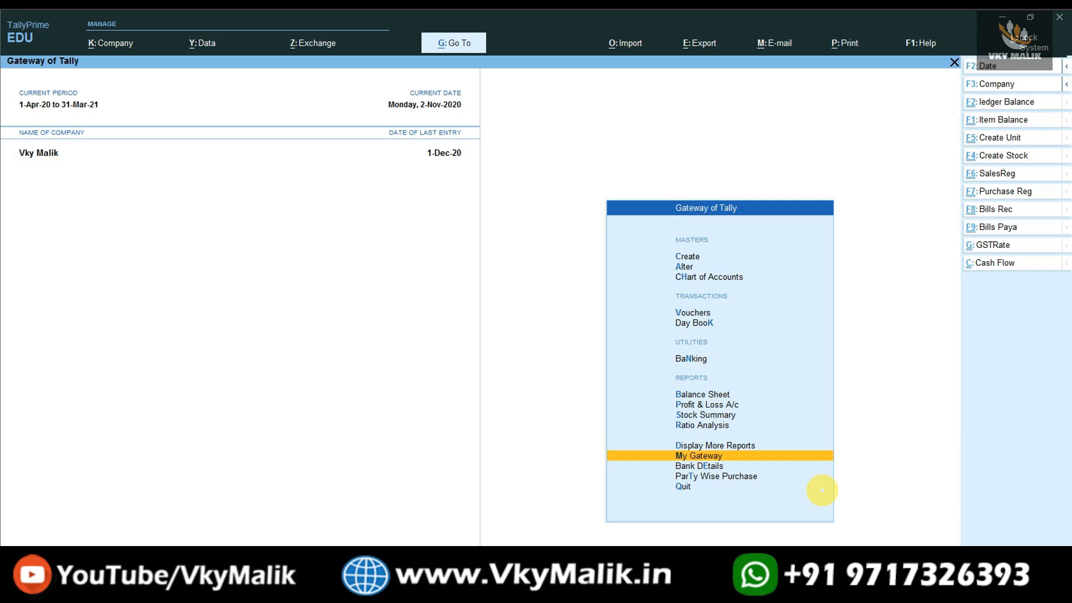
key(Up)
key(Up)
key(Up)
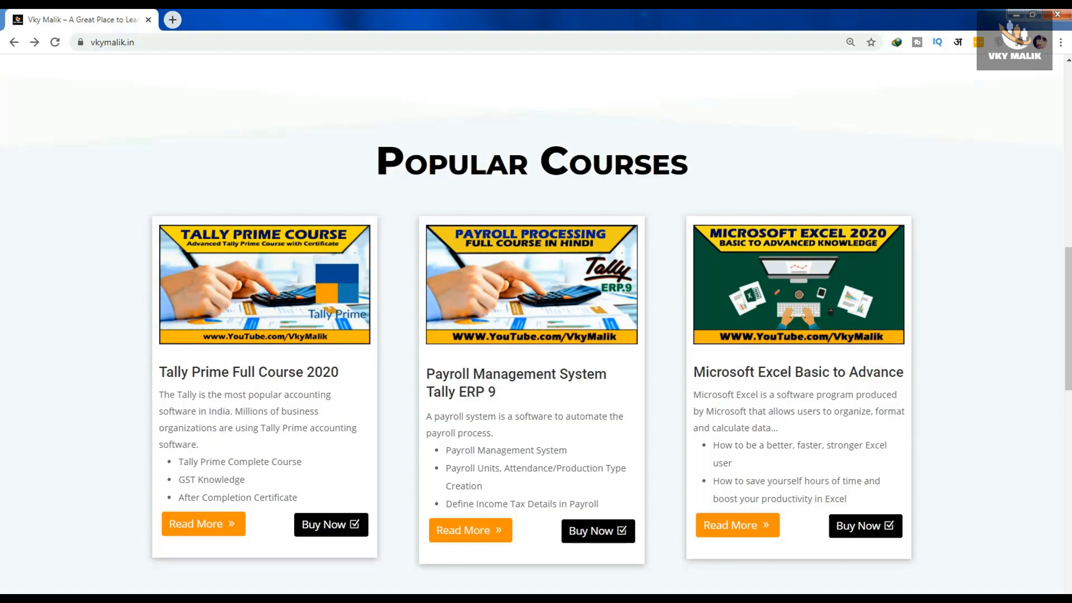
Look over the course website's home page in the browser and open the details of Tally Prime Full Course 2020
scroll(764, 209, up, 12)
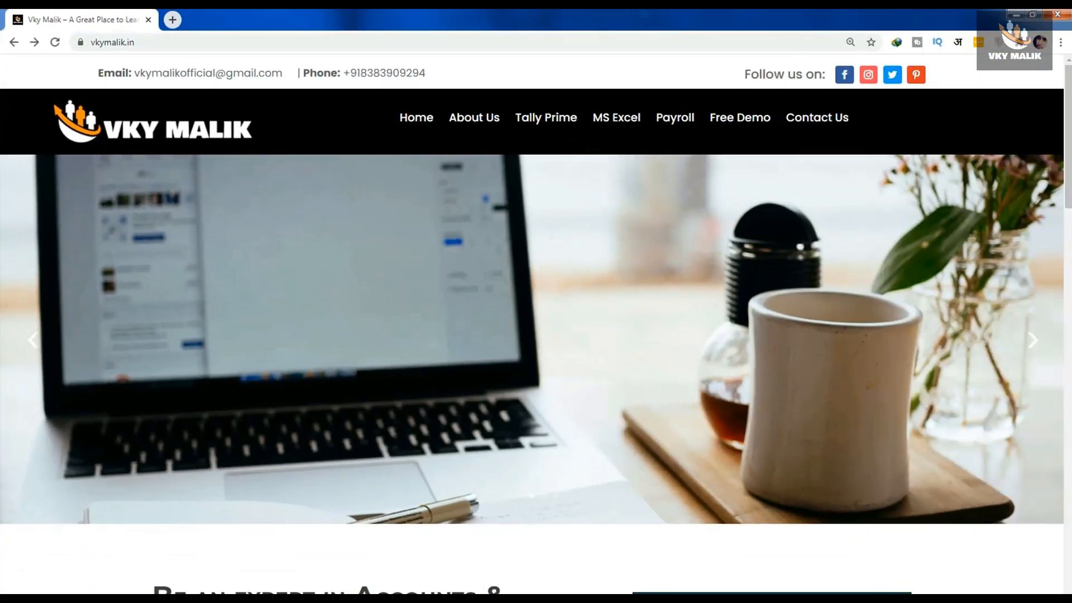
scroll(535, 323, down, 1)
scroll(765, 272, down, 15)
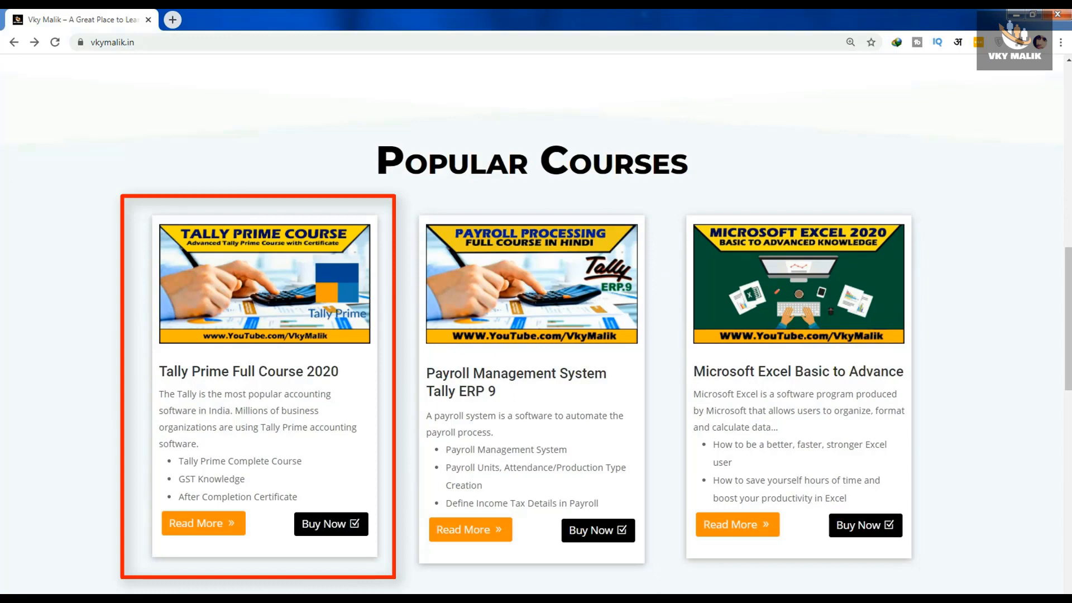
click(203, 523)
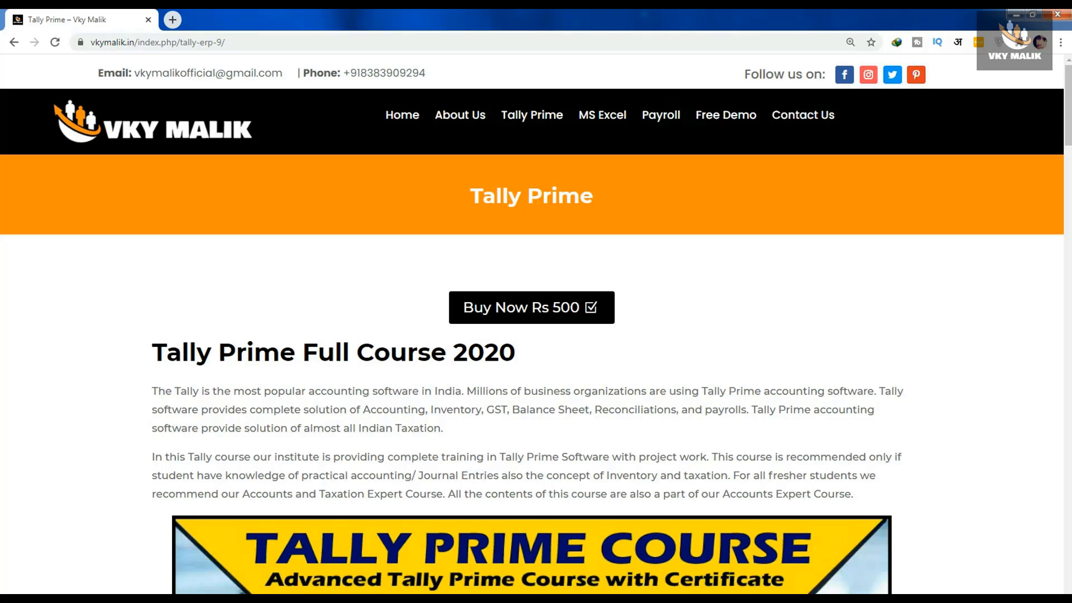
Read the Tally Prime course page's prerequisites, target audience, course contents and lists of GST and Tally Prime videos
scroll(536, 324, down, 8)
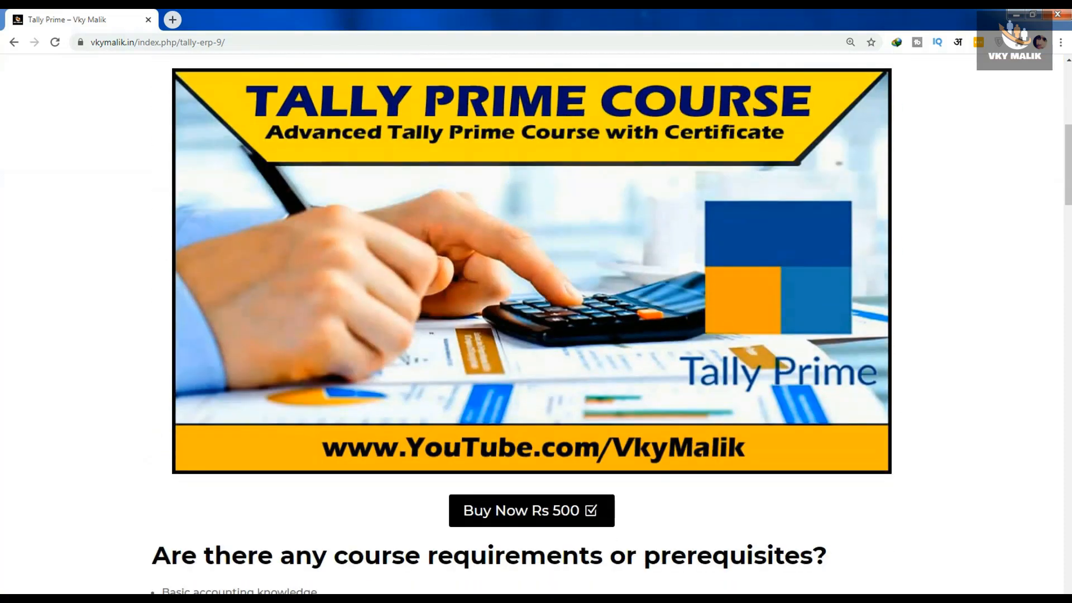
scroll(536, 324, down, 8)
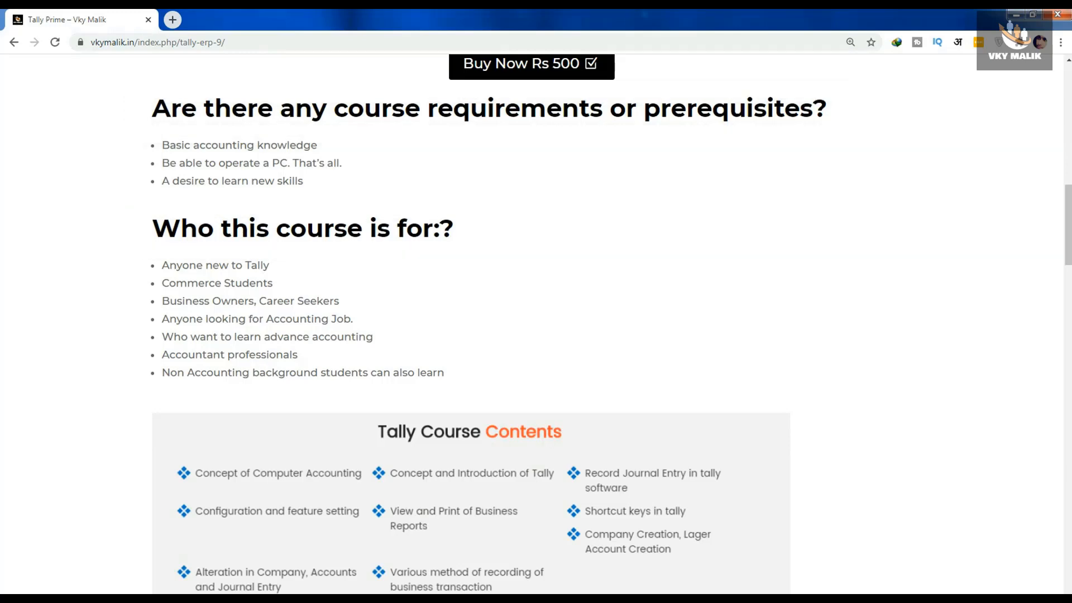
scroll(471, 324, down, 8)
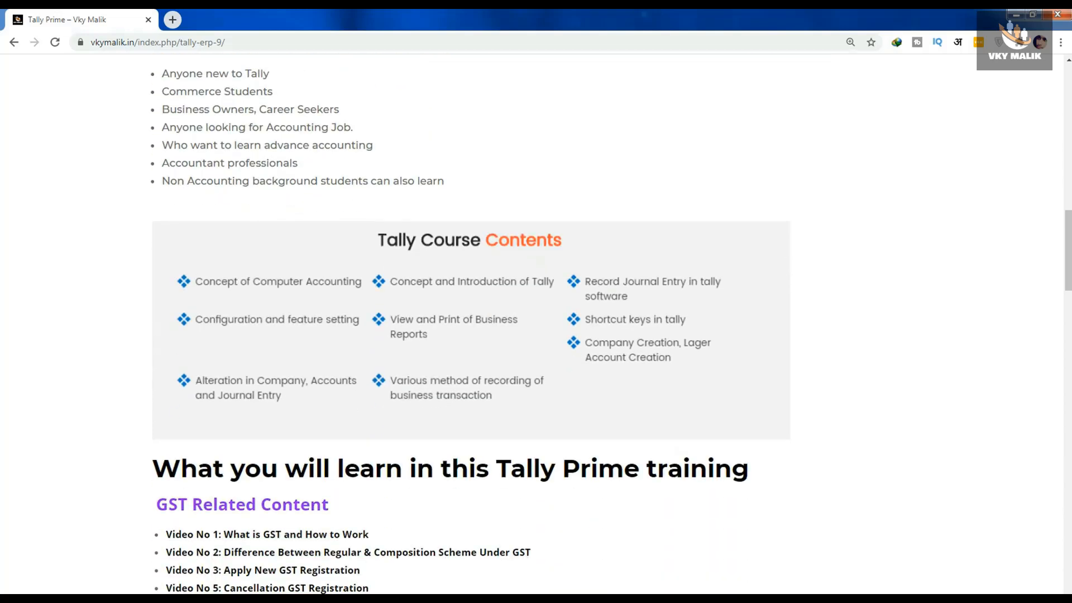
scroll(471, 323, down, 1)
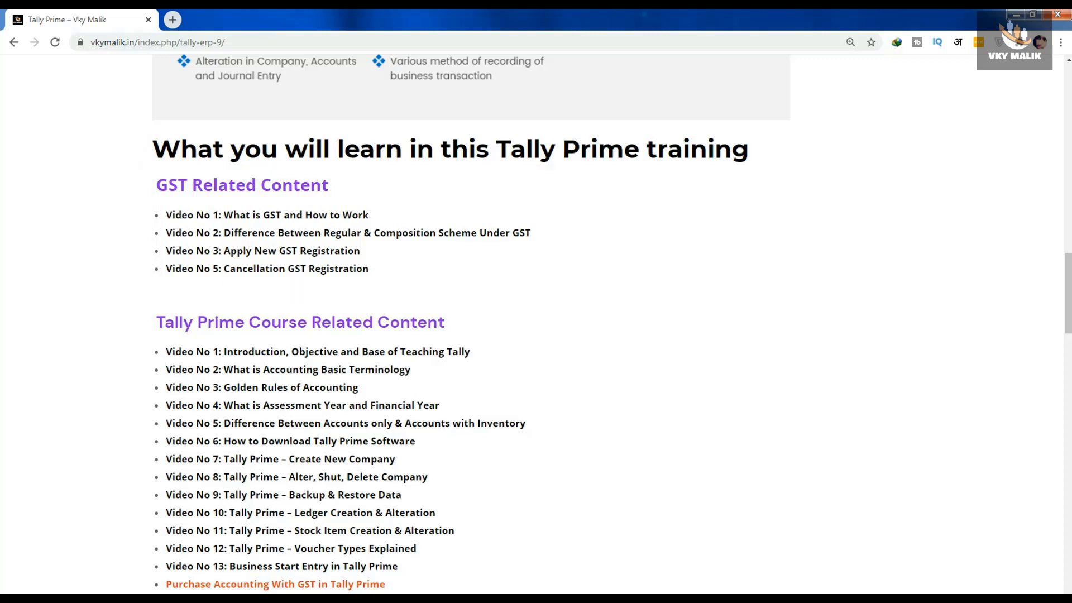
scroll(536, 323, down, 1)
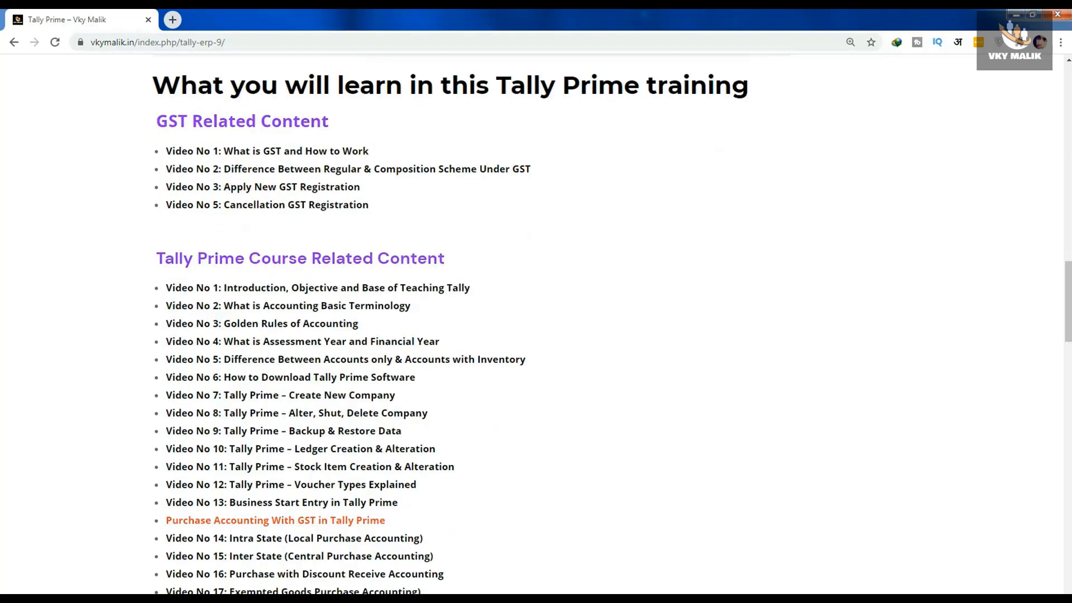
scroll(535, 324, down, 3)
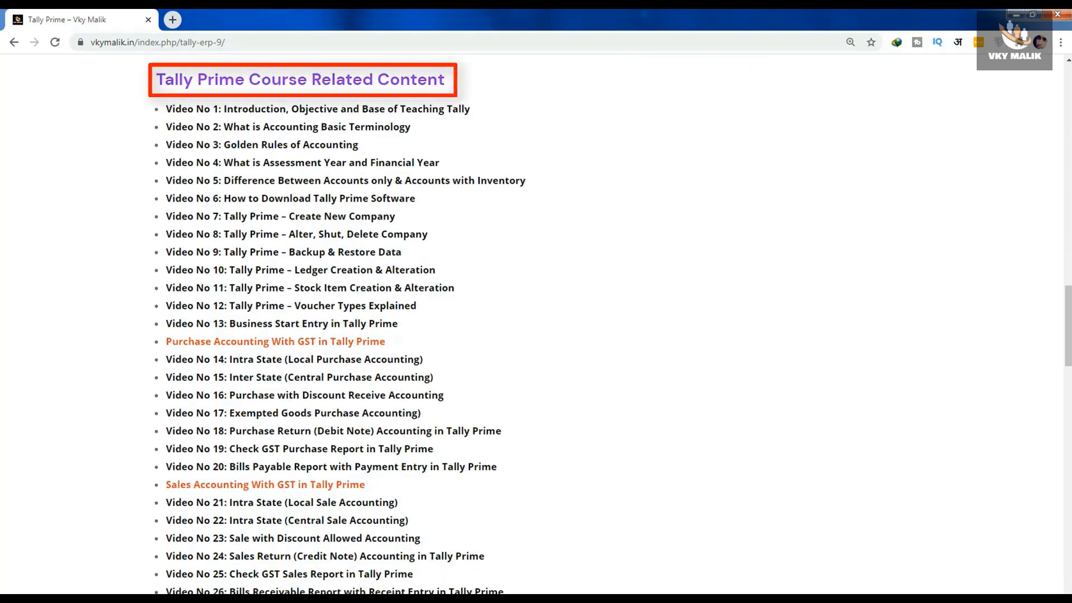
scroll(536, 324, down, 7)
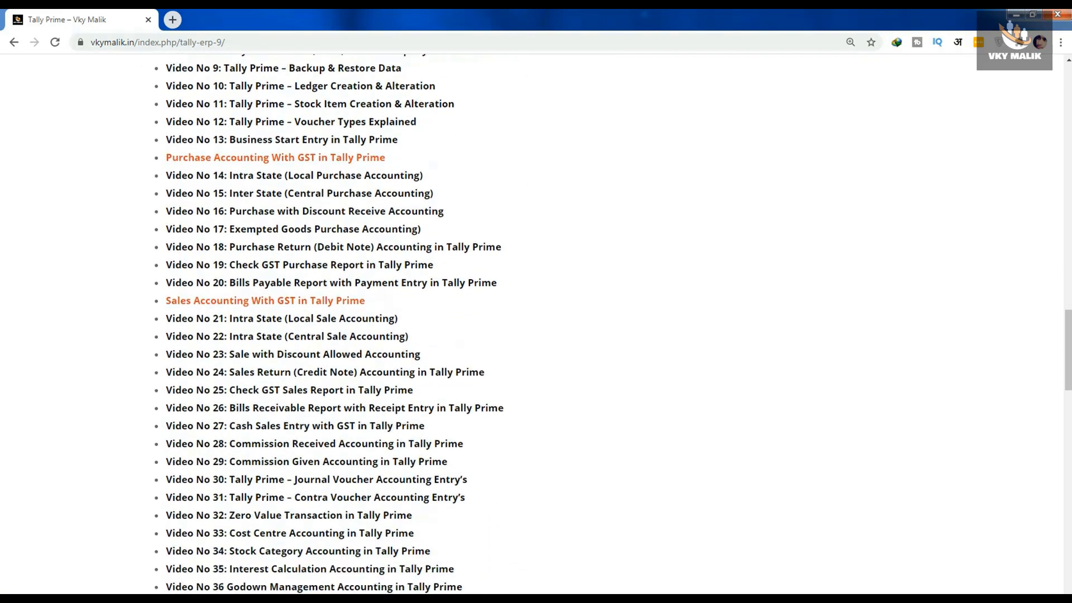
scroll(536, 324, down, 8)
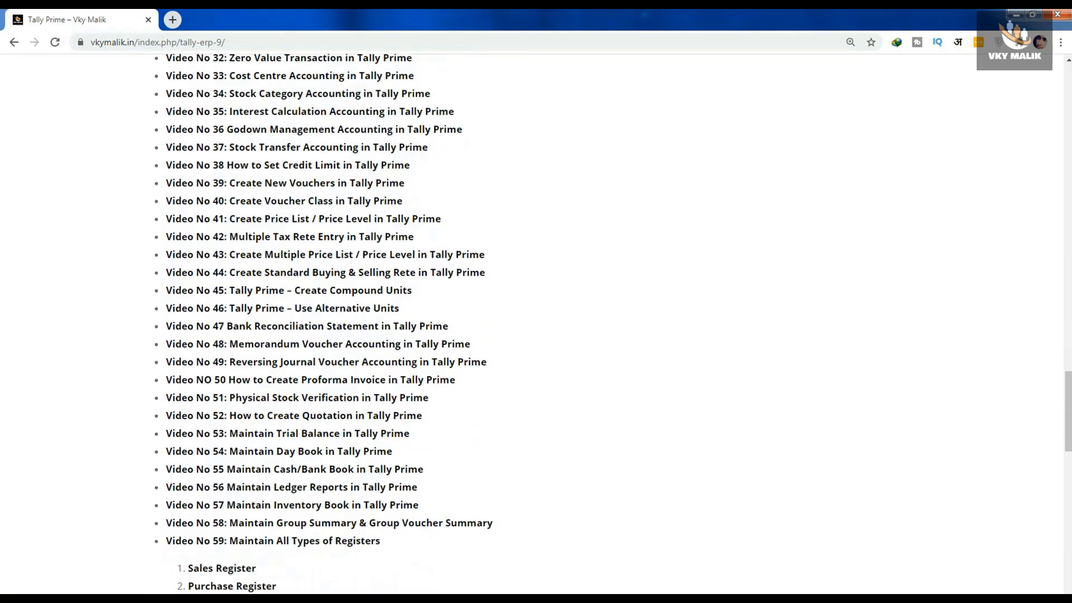
scroll(536, 324, down, 4)
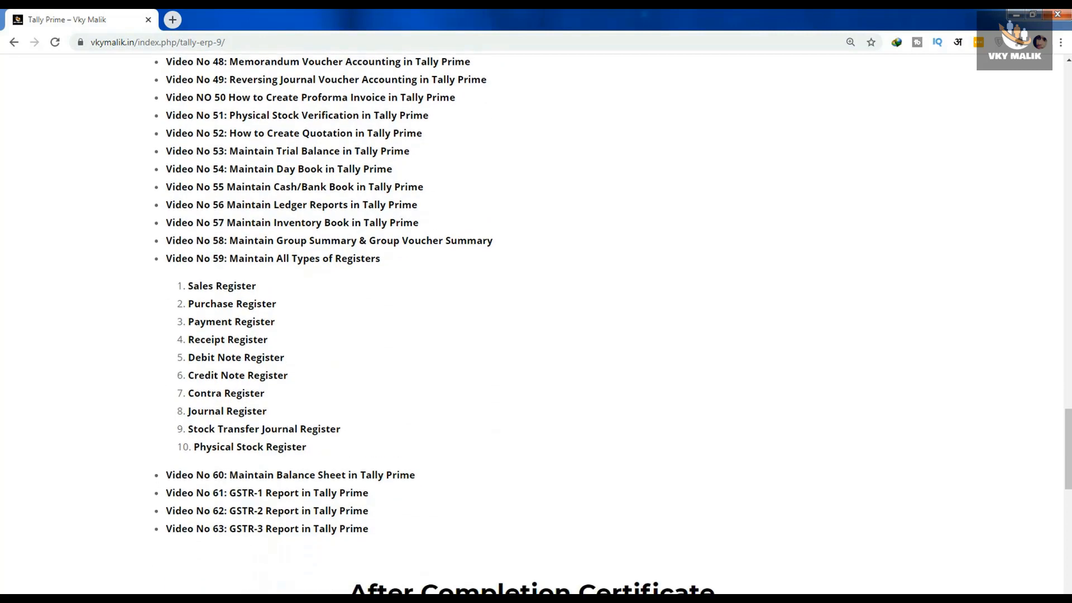
scroll(536, 324, down, 5)
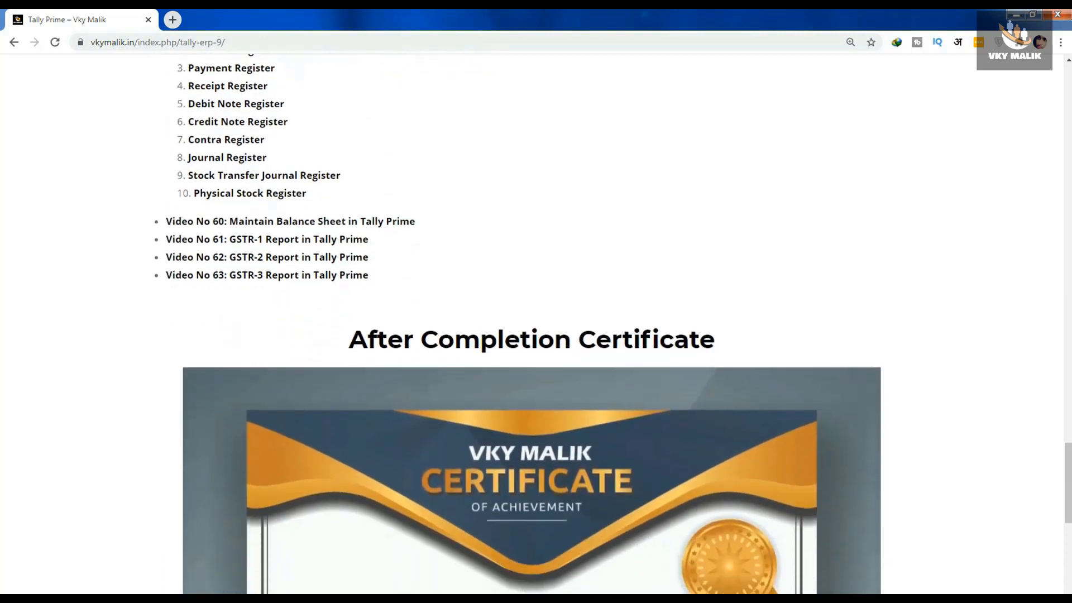
Examine the sample completion certificate and the free demo classes, and go back to the course's video list
scroll(536, 324, down, 3)
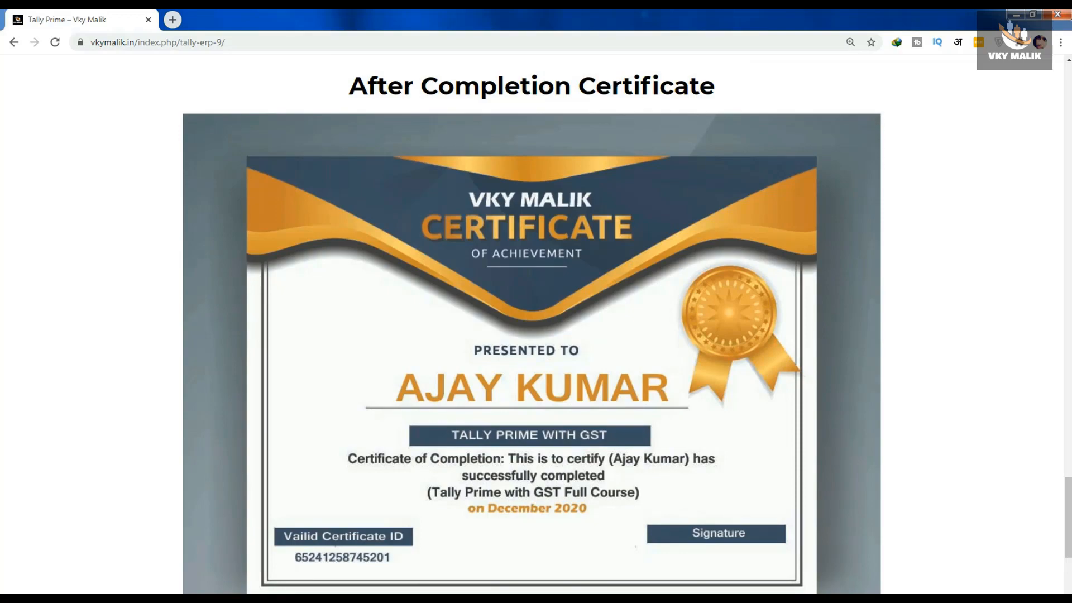
scroll(325, 443, down, 10)
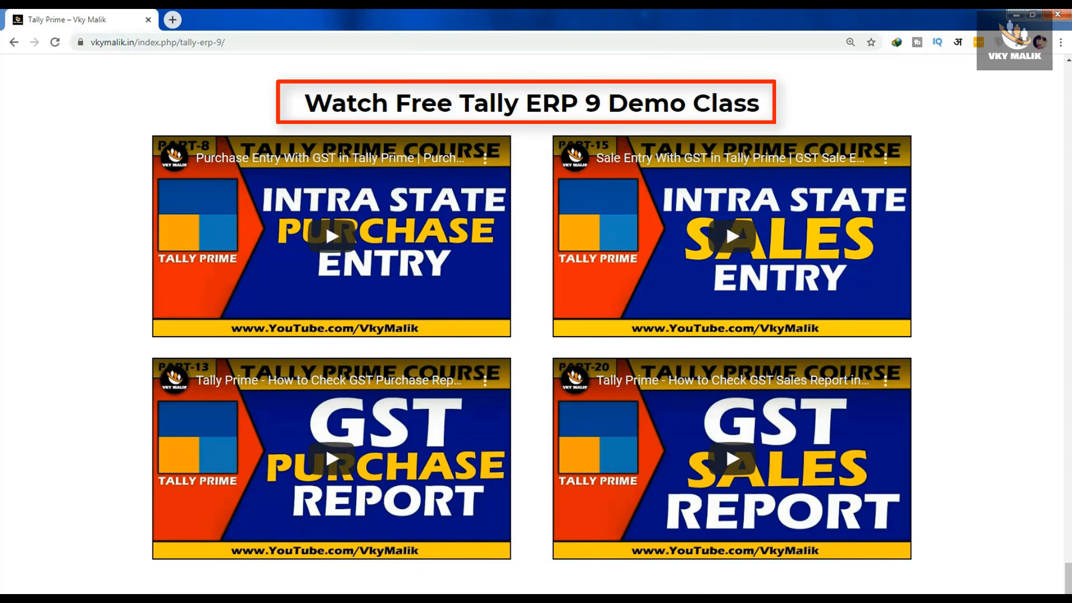
scroll(324, 443, up, 5)
scroll(325, 447, up, 7)
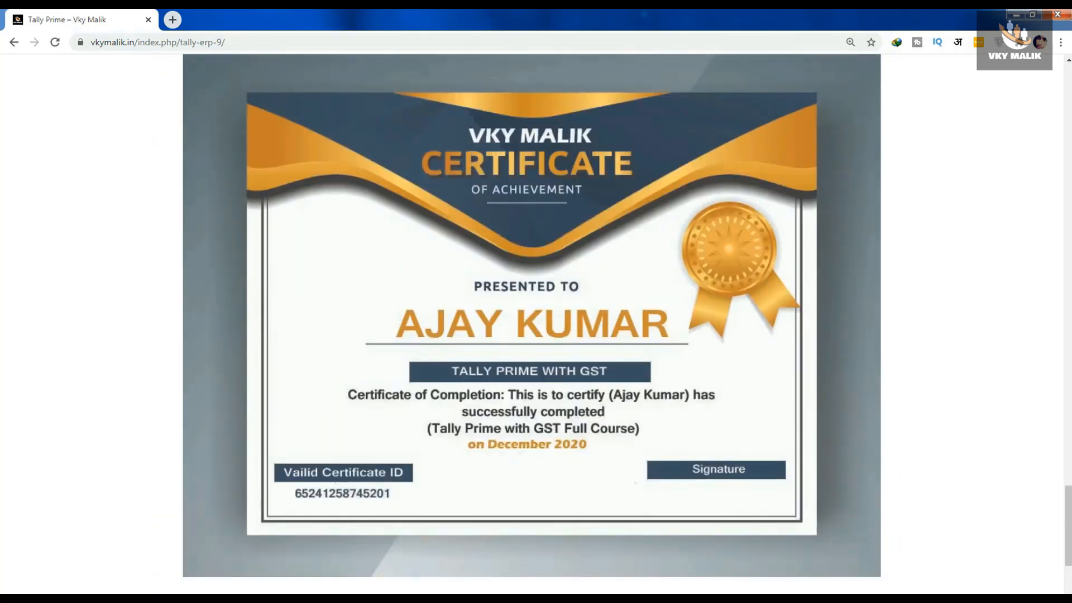
scroll(531, 324, up, 1)
scroll(532, 324, down, 1)
scroll(531, 324, up, 20)
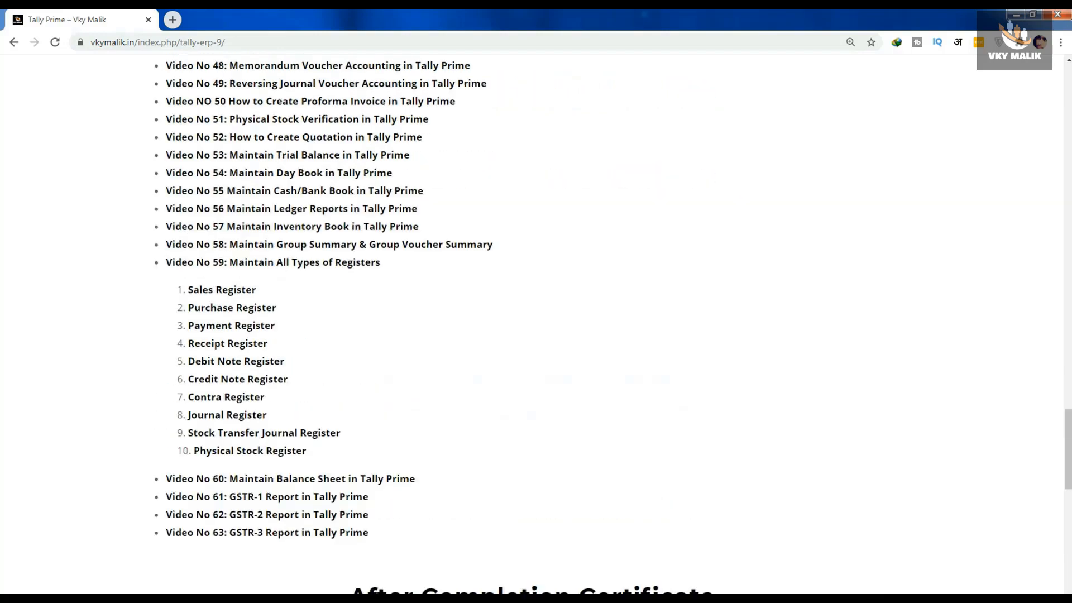